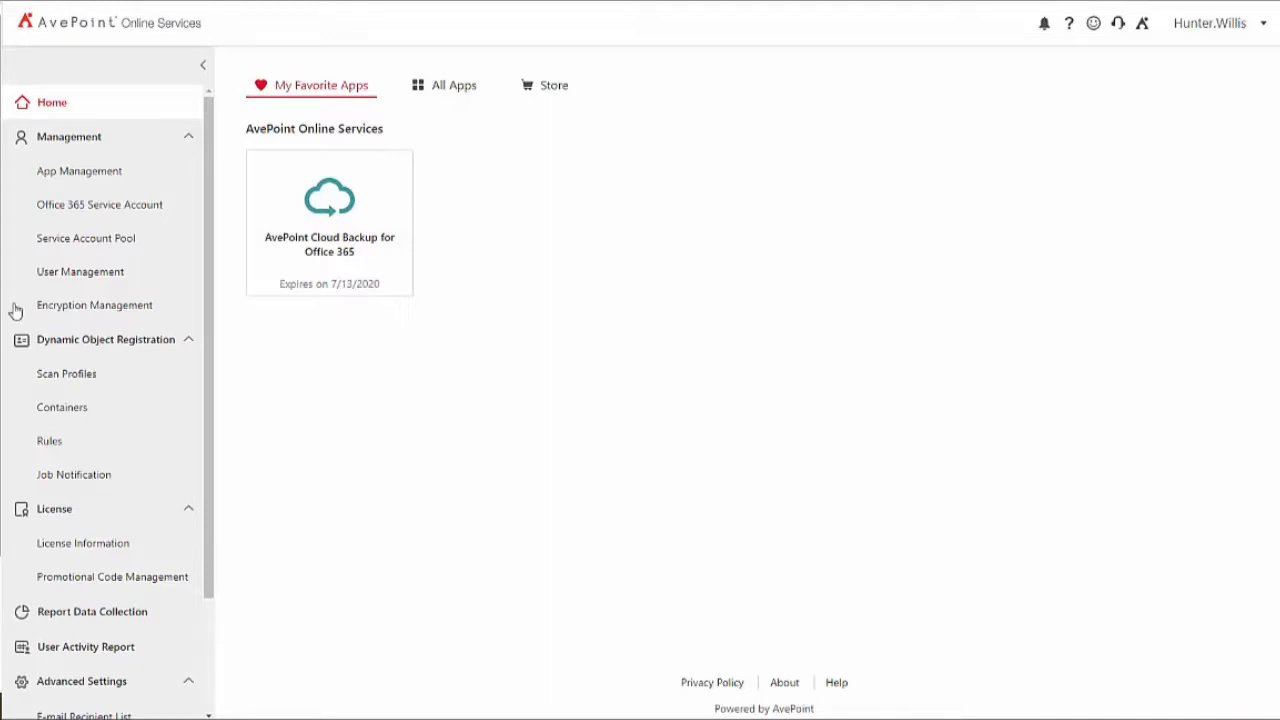
- Create a new scan profile and set its registration mode to Advanced Mode
click(75, 376)
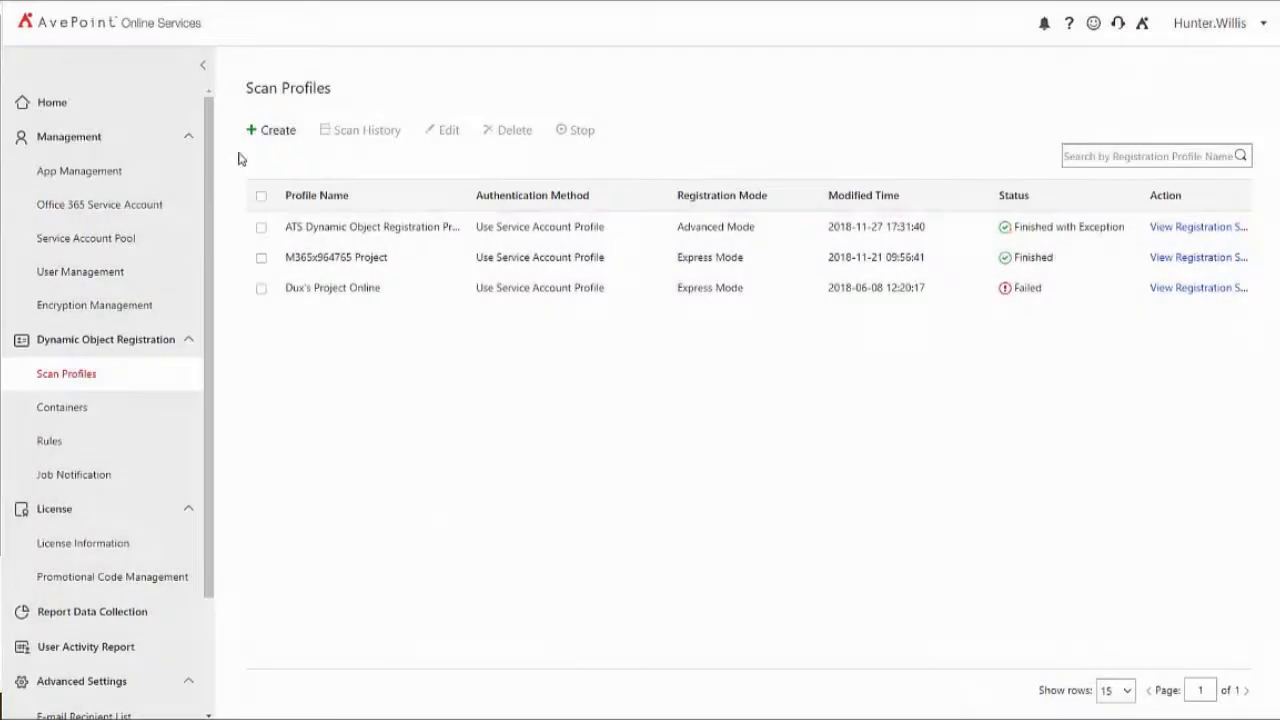
click(277, 130)
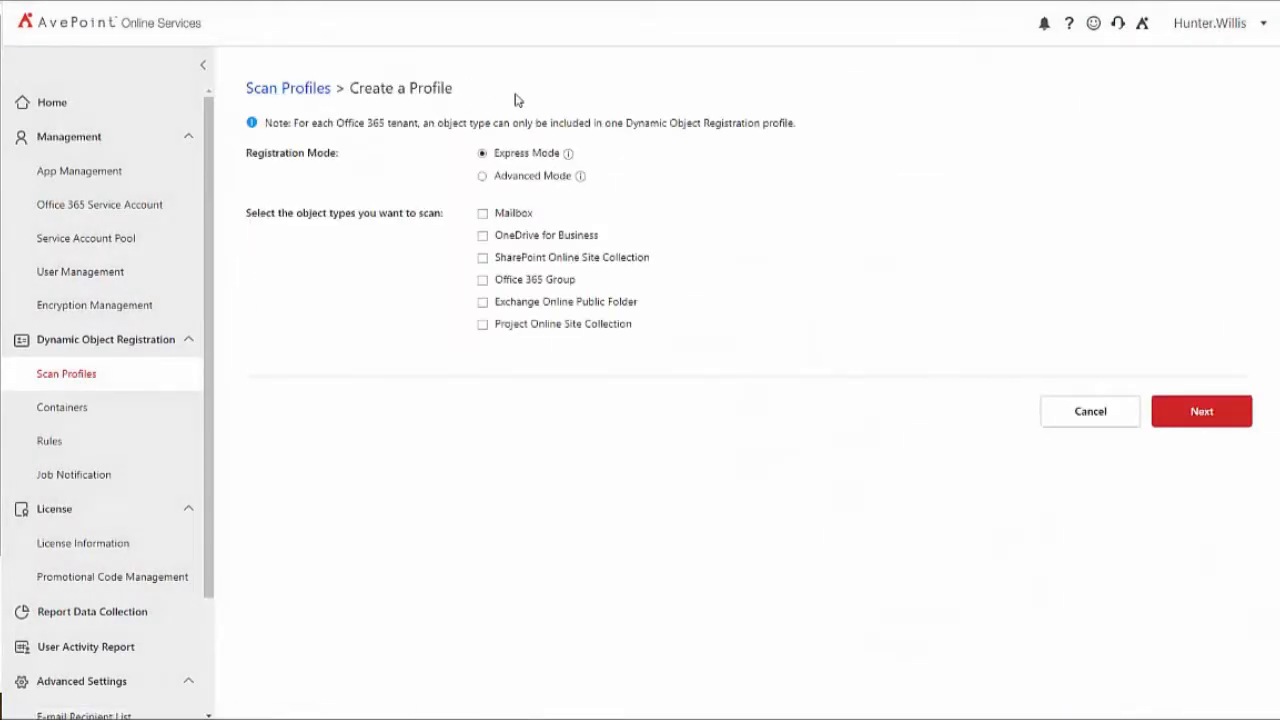
click(483, 176)
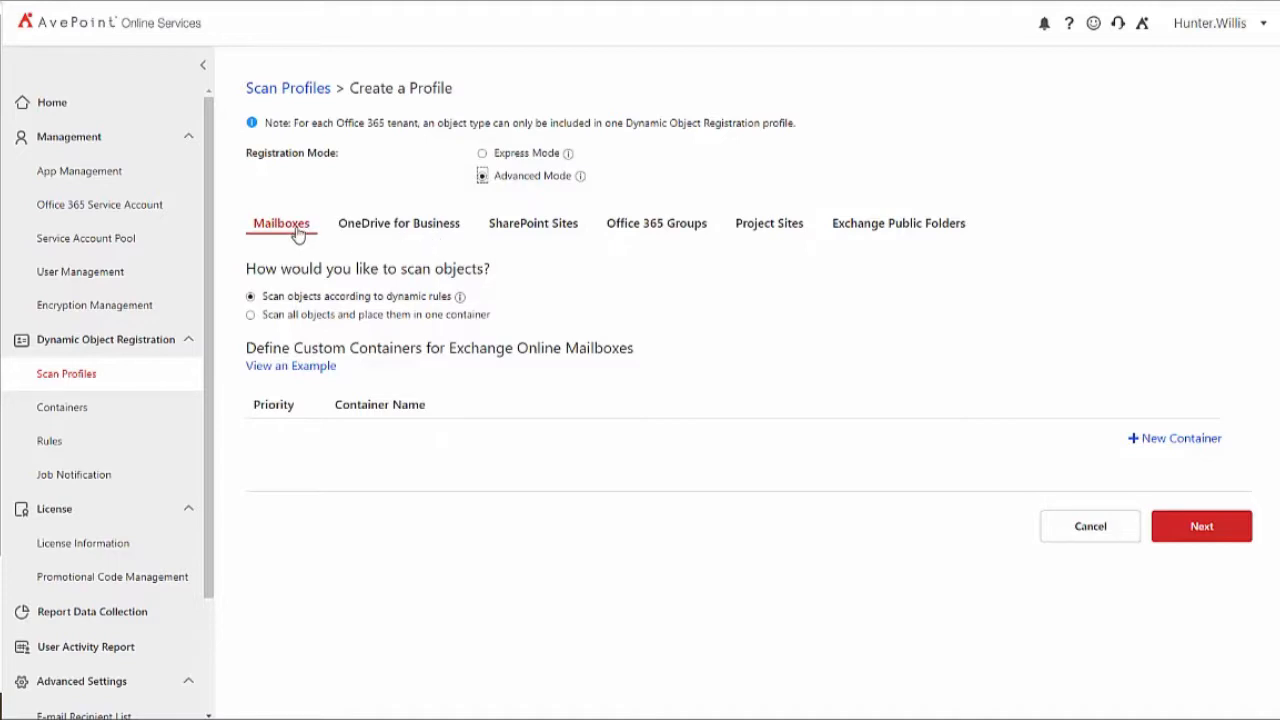
- Add a mailbox container named "E3 Users" with a rule named "E3 Licensed Users"
click(1157, 443)
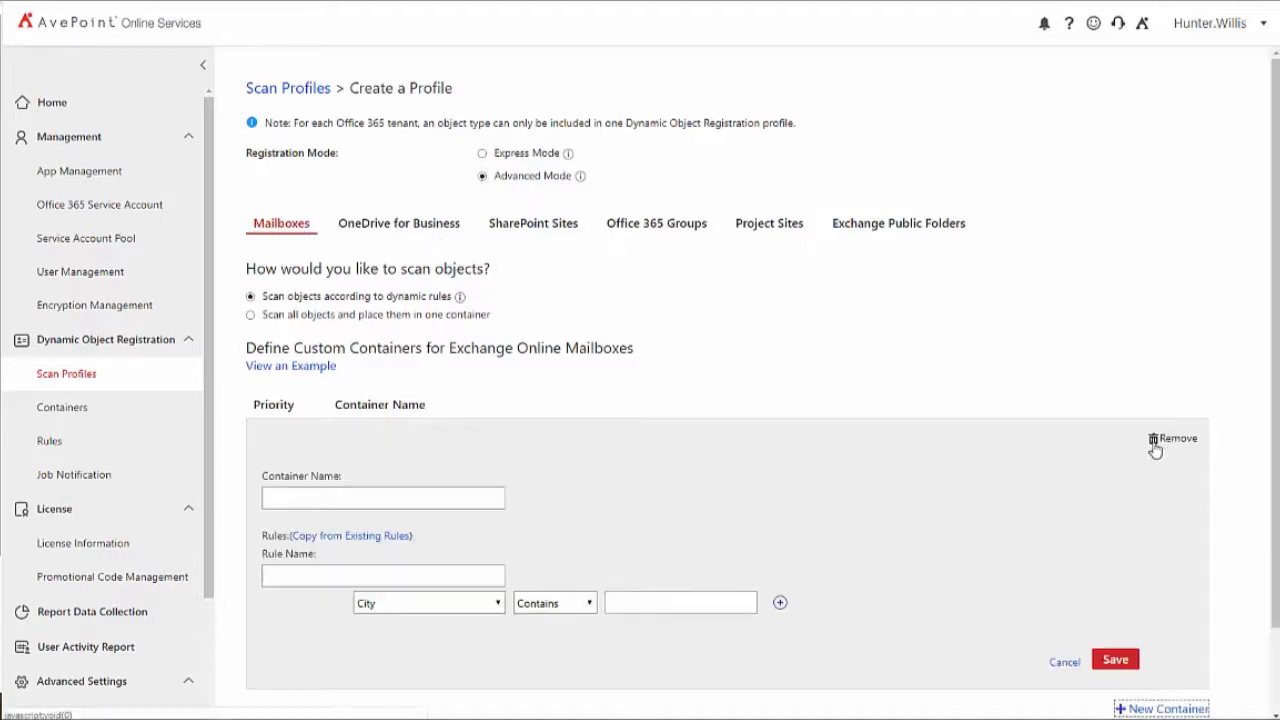
click(402, 492)
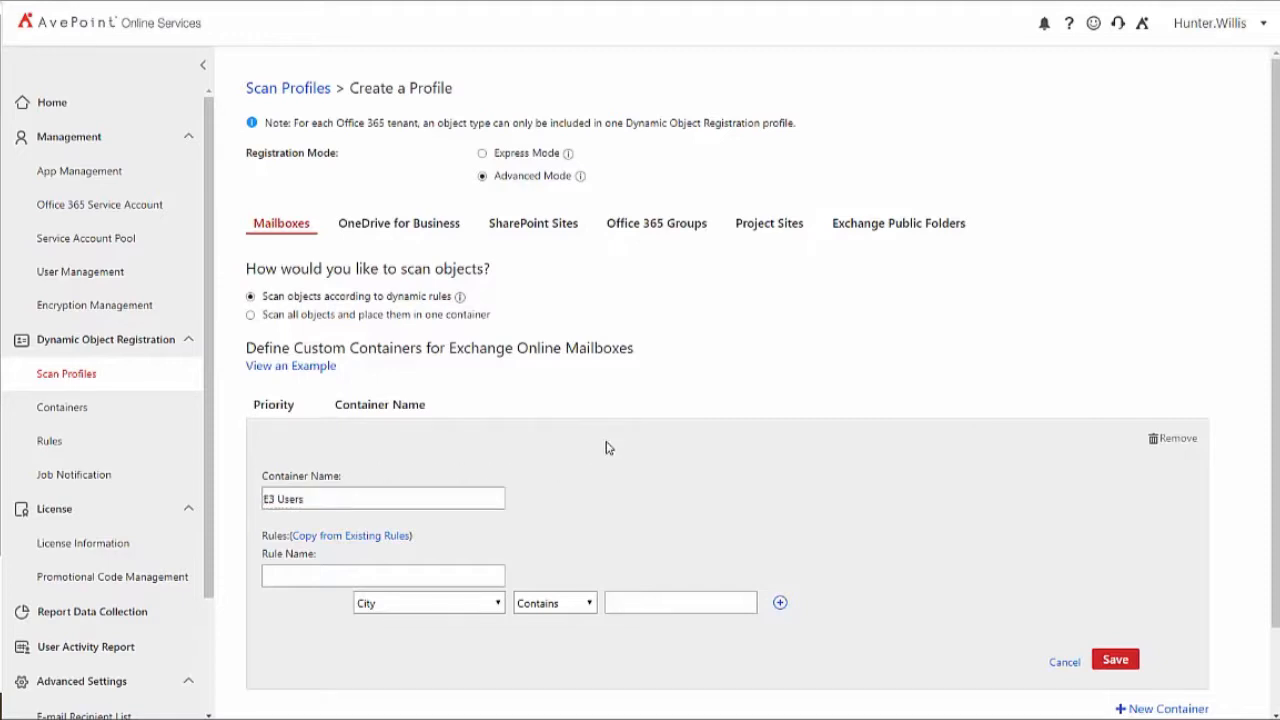
scroll(606, 446, down, 1)
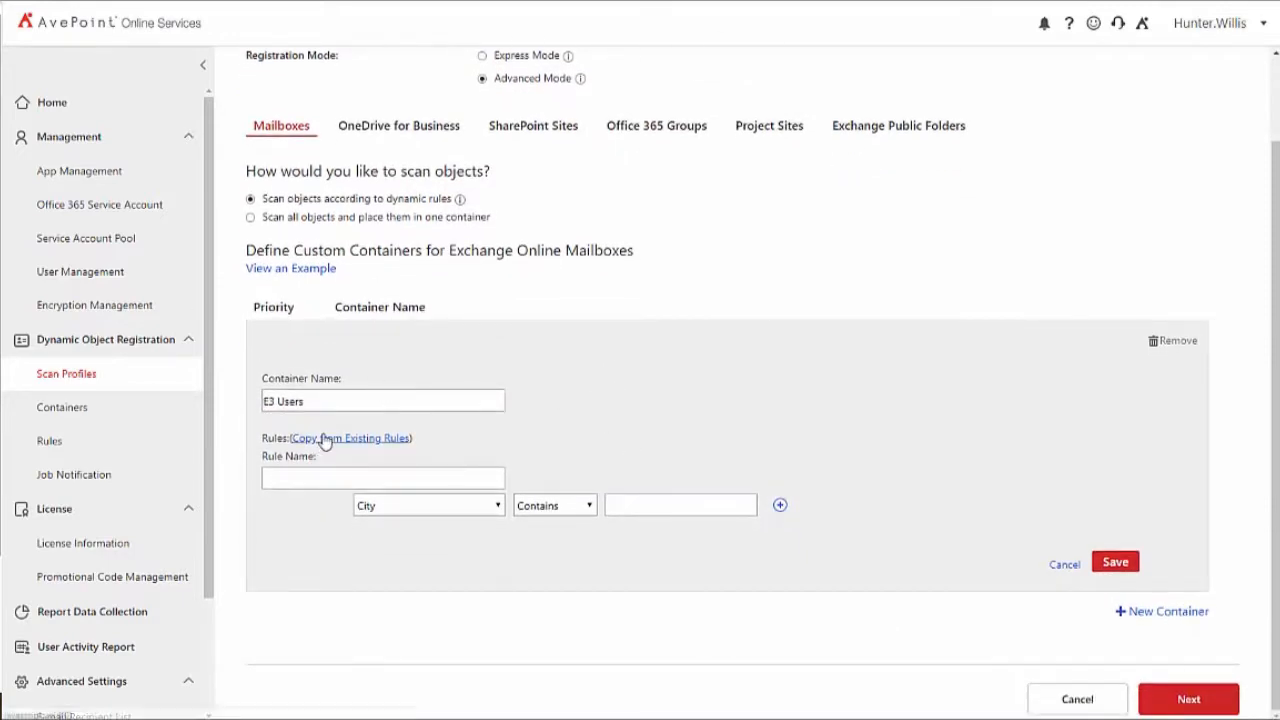
click(291, 481)
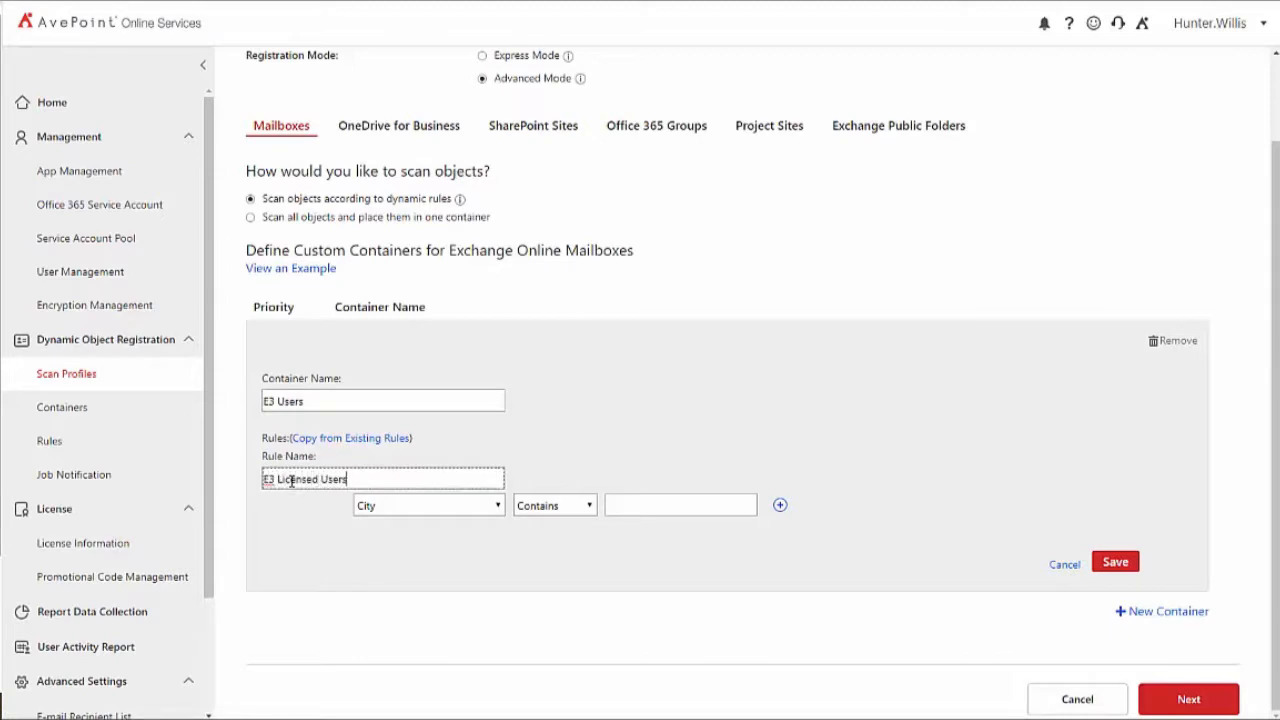
click(630, 422)
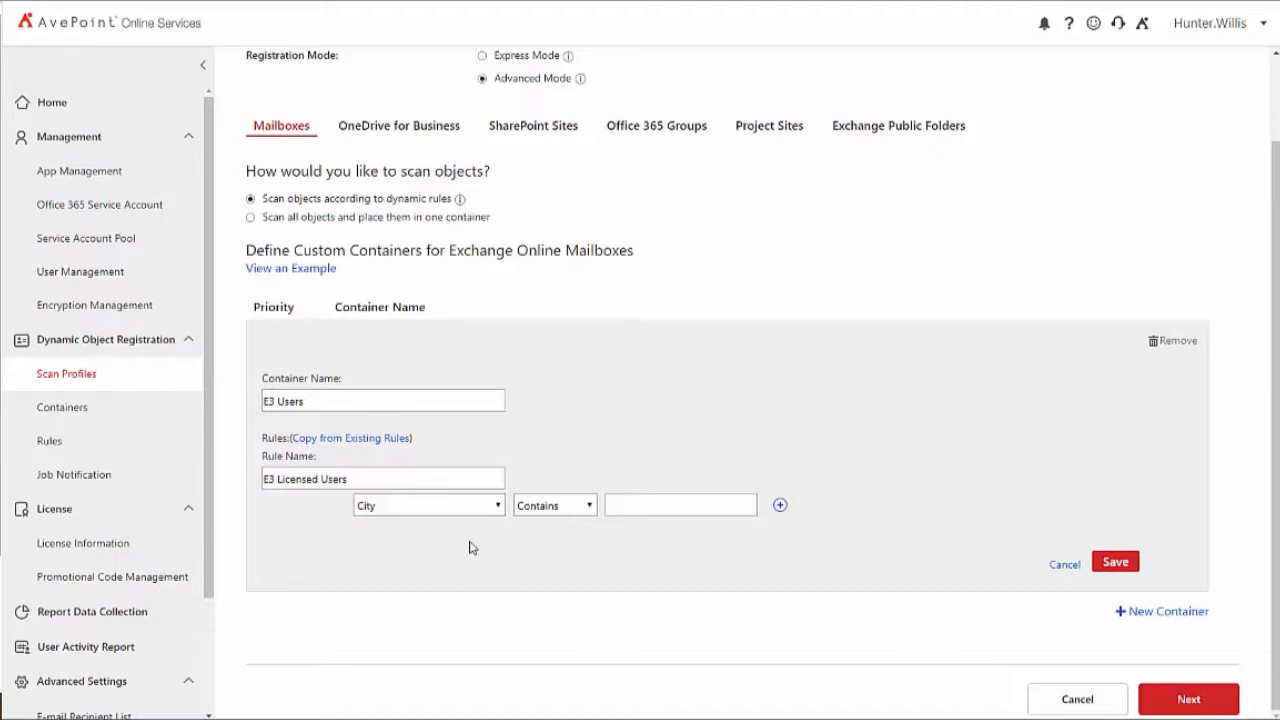
- Set the E3 Licensed Users rule's condition to Office 365 Subscription Name Equals Office 365 Enterprise E3
click(487, 507)
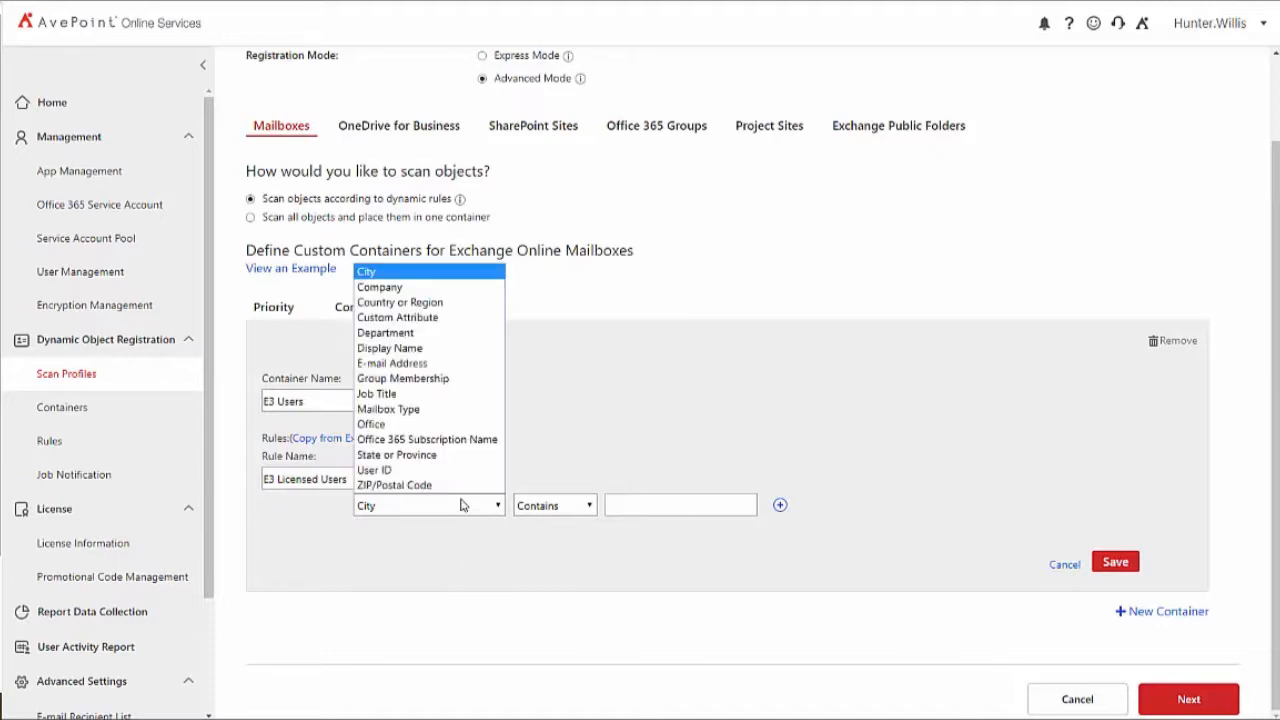
click(425, 440)
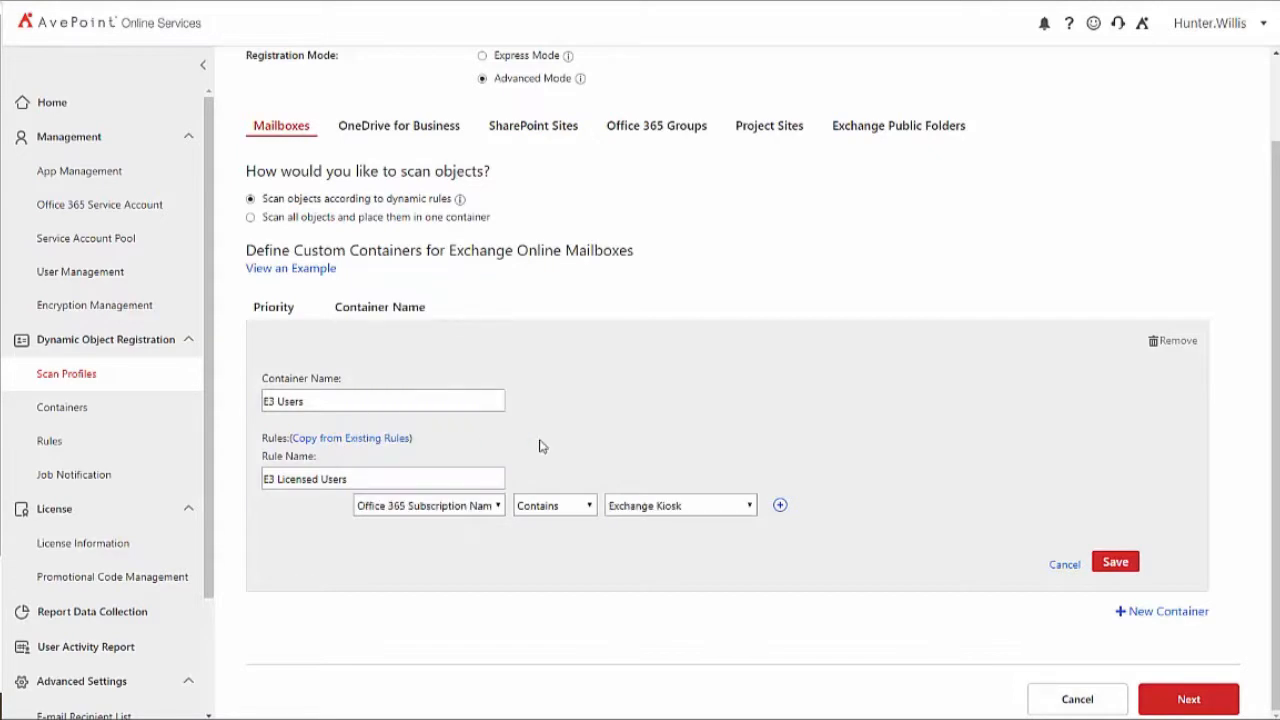
click(580, 508)
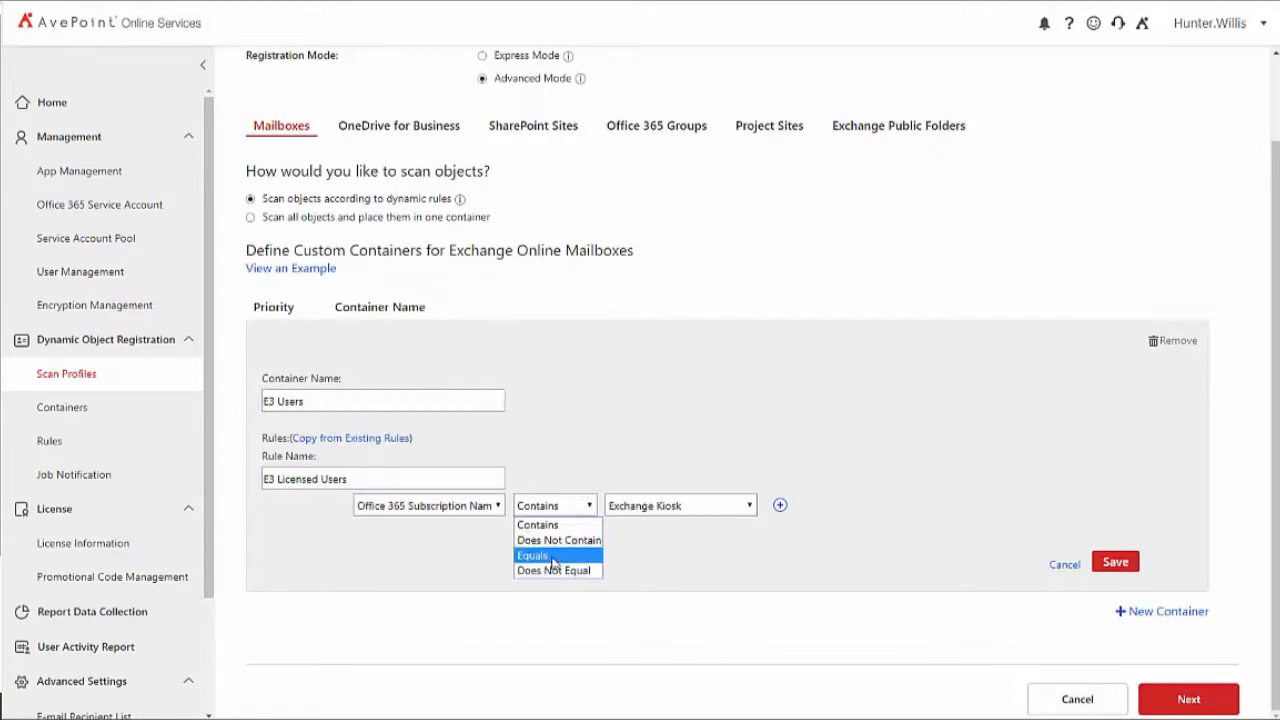
click(555, 556)
click(660, 512)
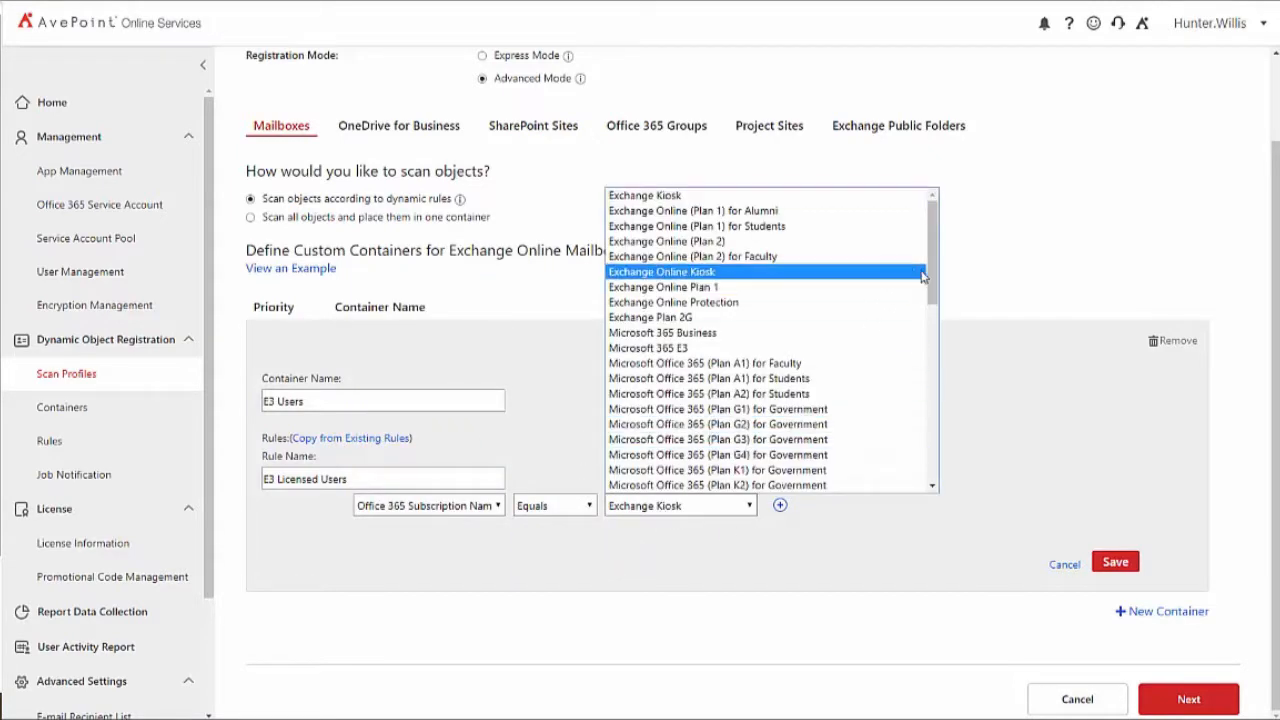
drag(928, 270, 929, 385)
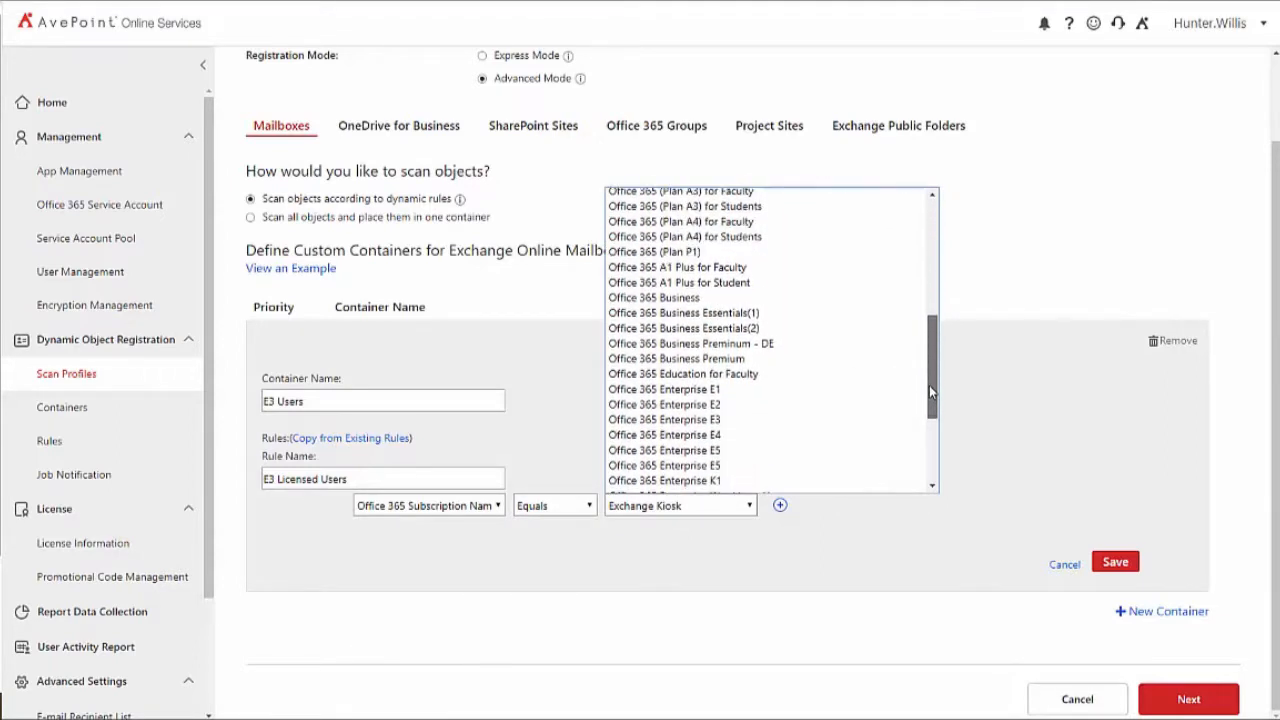
click(664, 422)
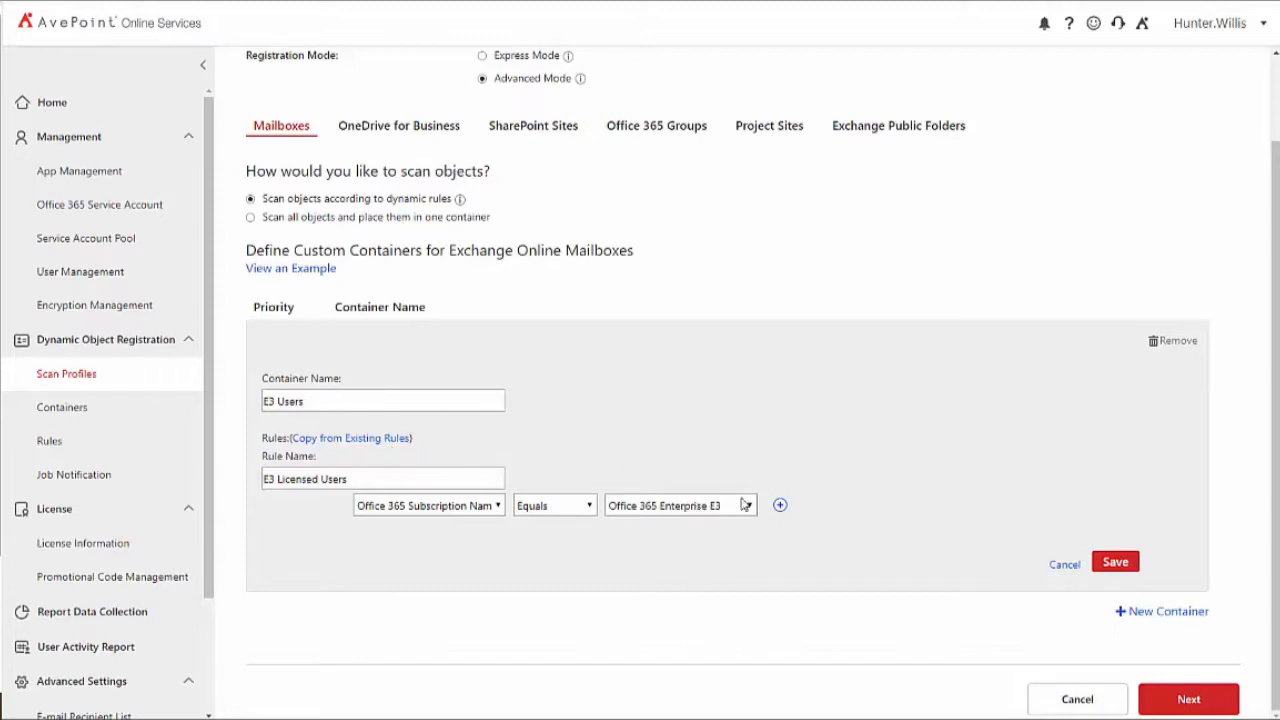
- Add a second condition to the mailbox rule, joined with And, where City Contains "Richmond"
click(780, 505)
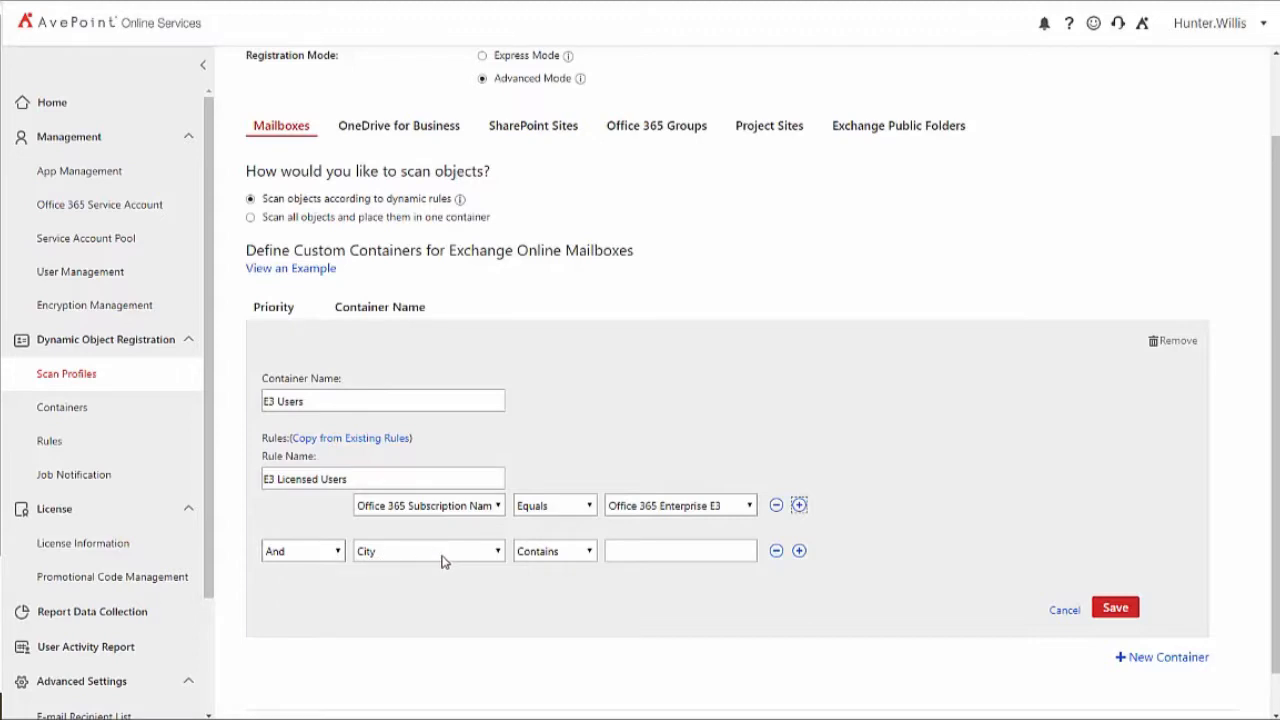
click(312, 553)
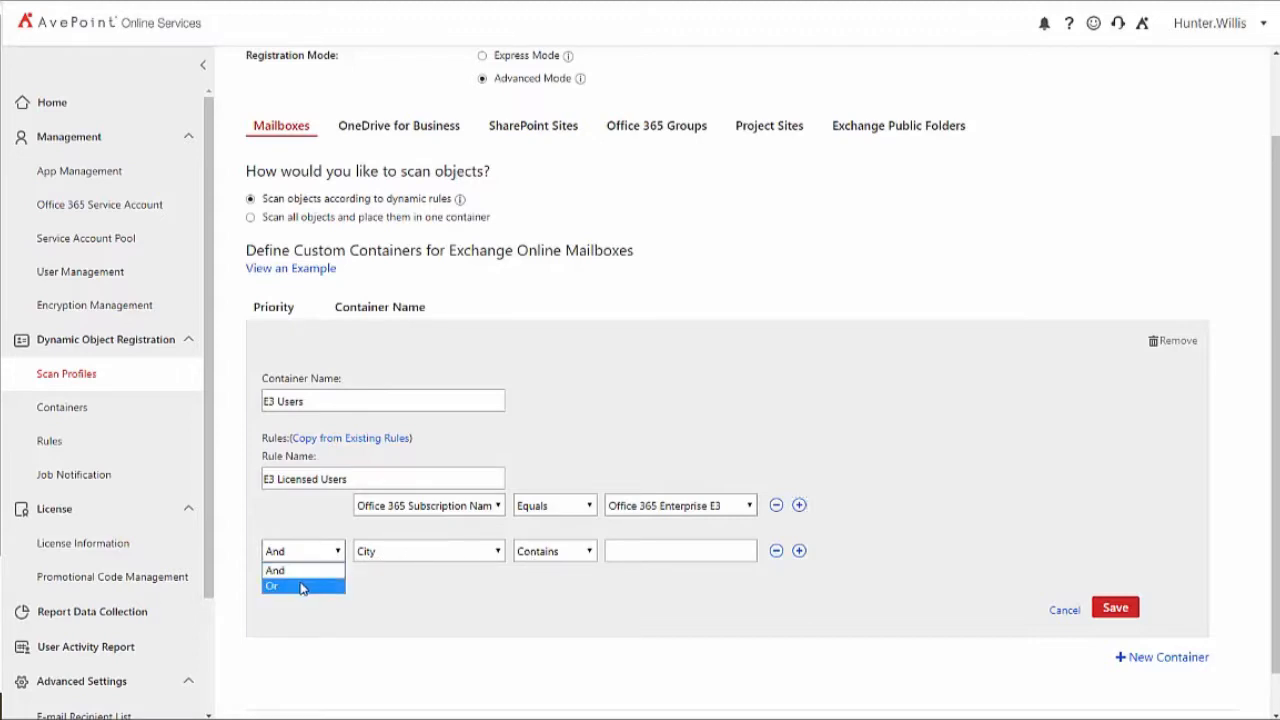
click(385, 590)
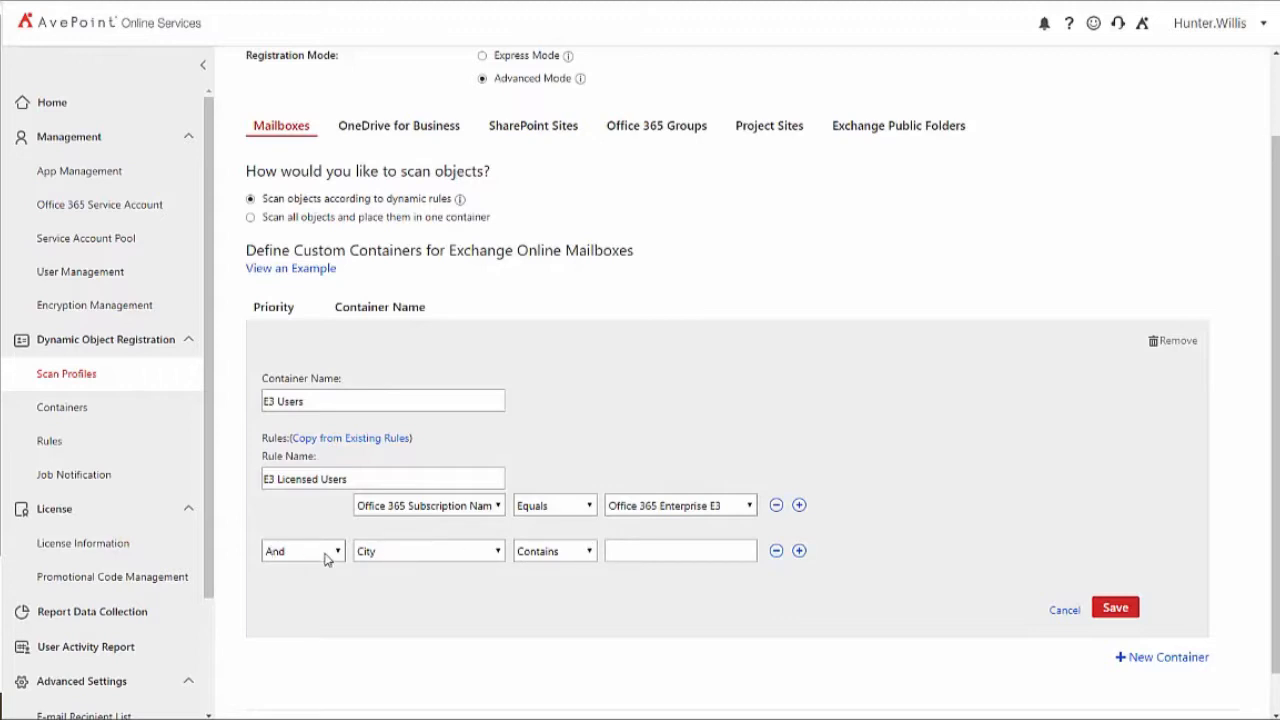
click(644, 552)
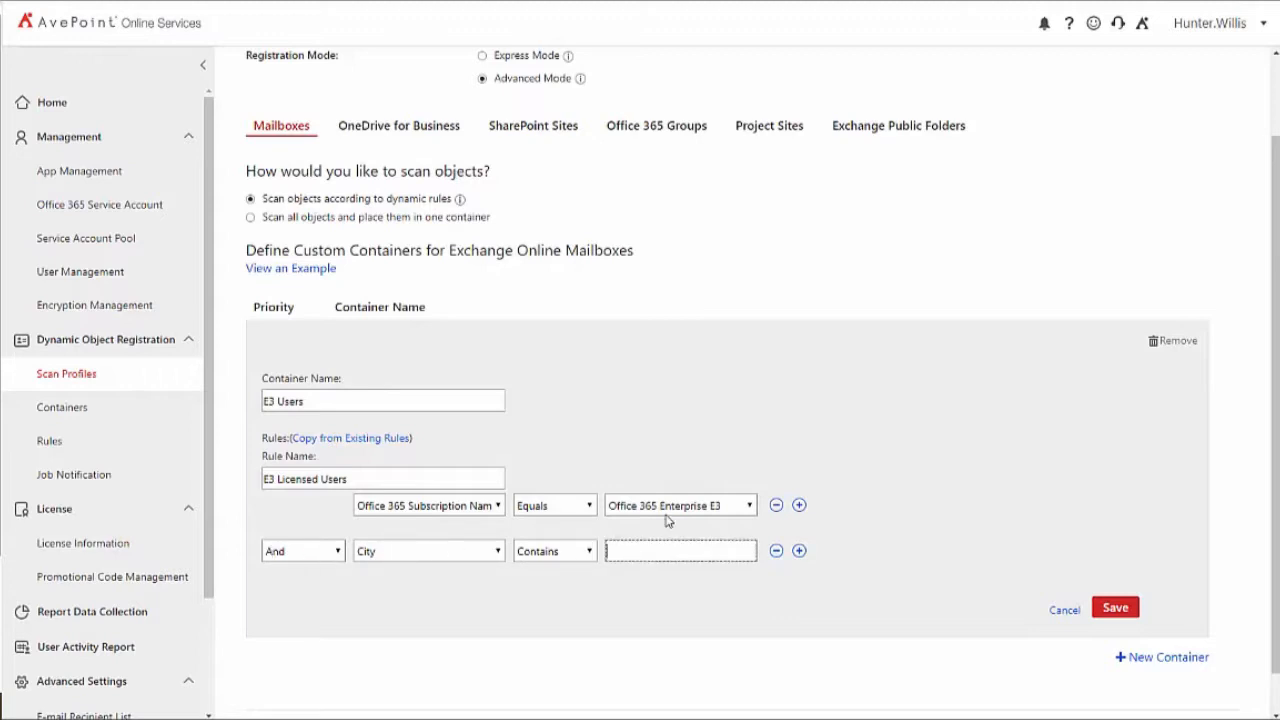
text(Richmond)
- Rename the mailbox container to "E3 Users in Richmond" and save it
click(339, 403)
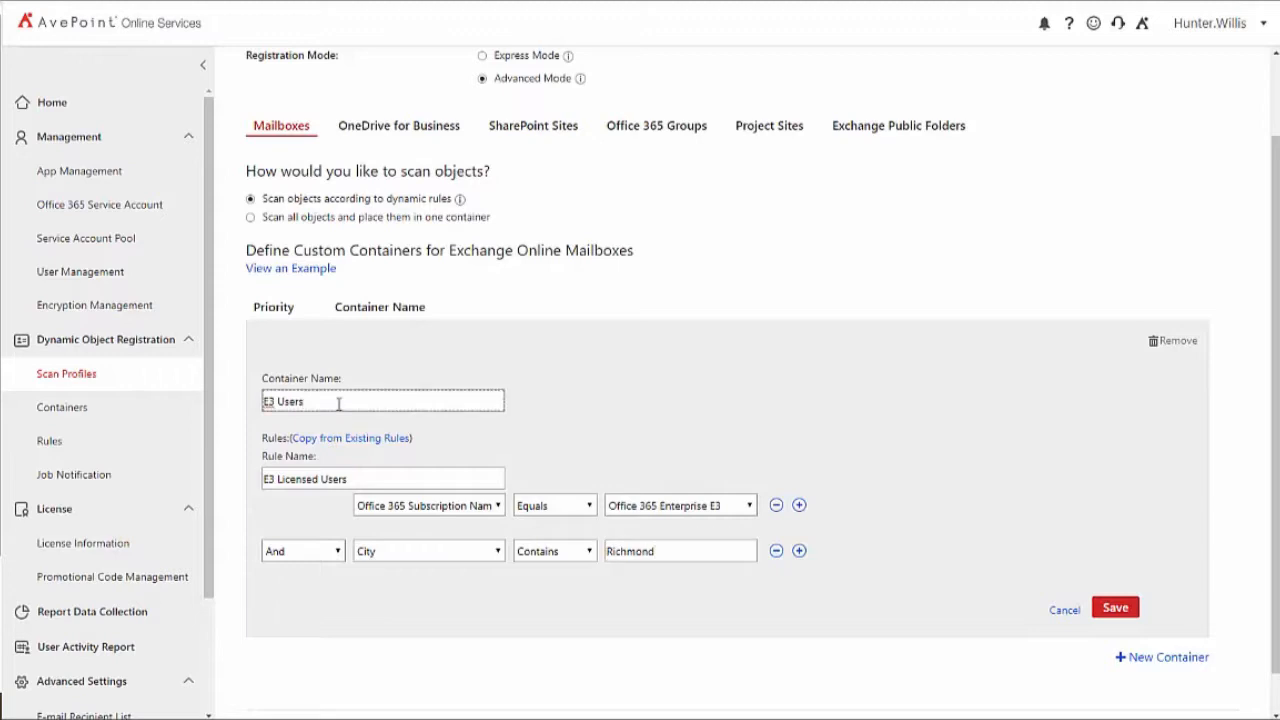
text(in Richmond)
click(673, 410)
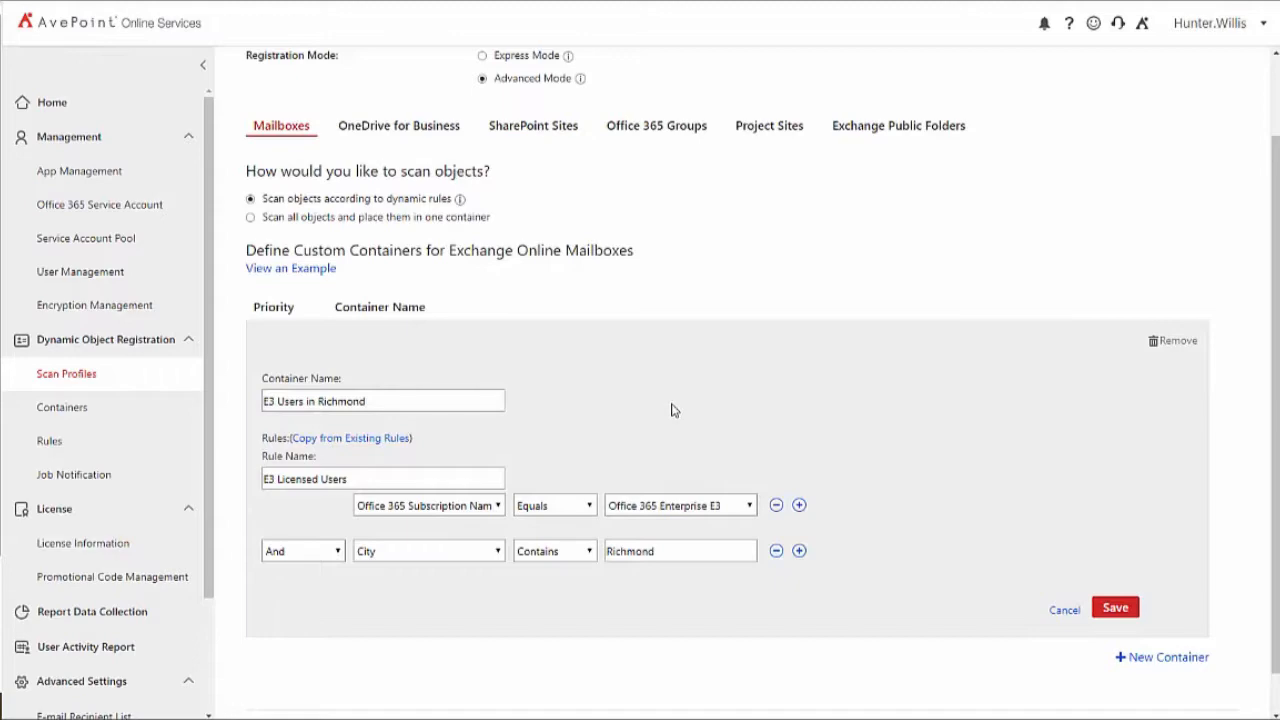
click(1115, 608)
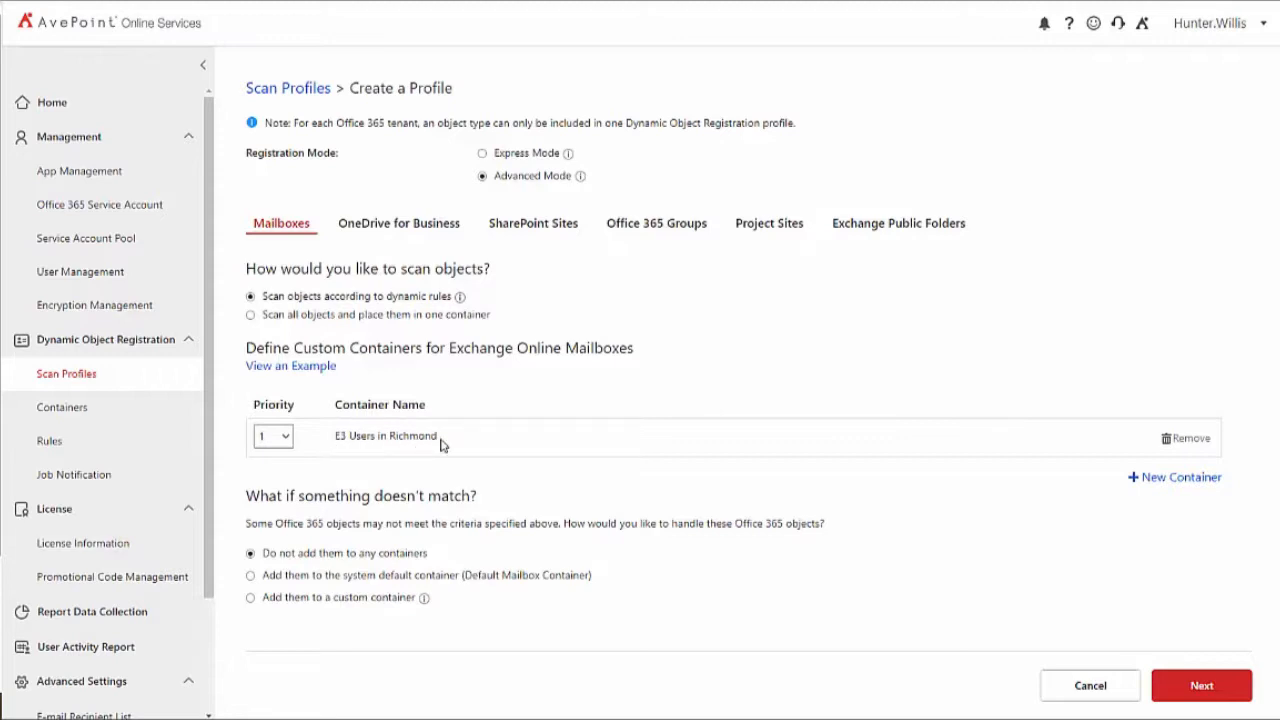
- Add a SharePoint Sites container named "Accounting Sharepoint Site" with a rule named "Accounting Site"
click(553, 232)
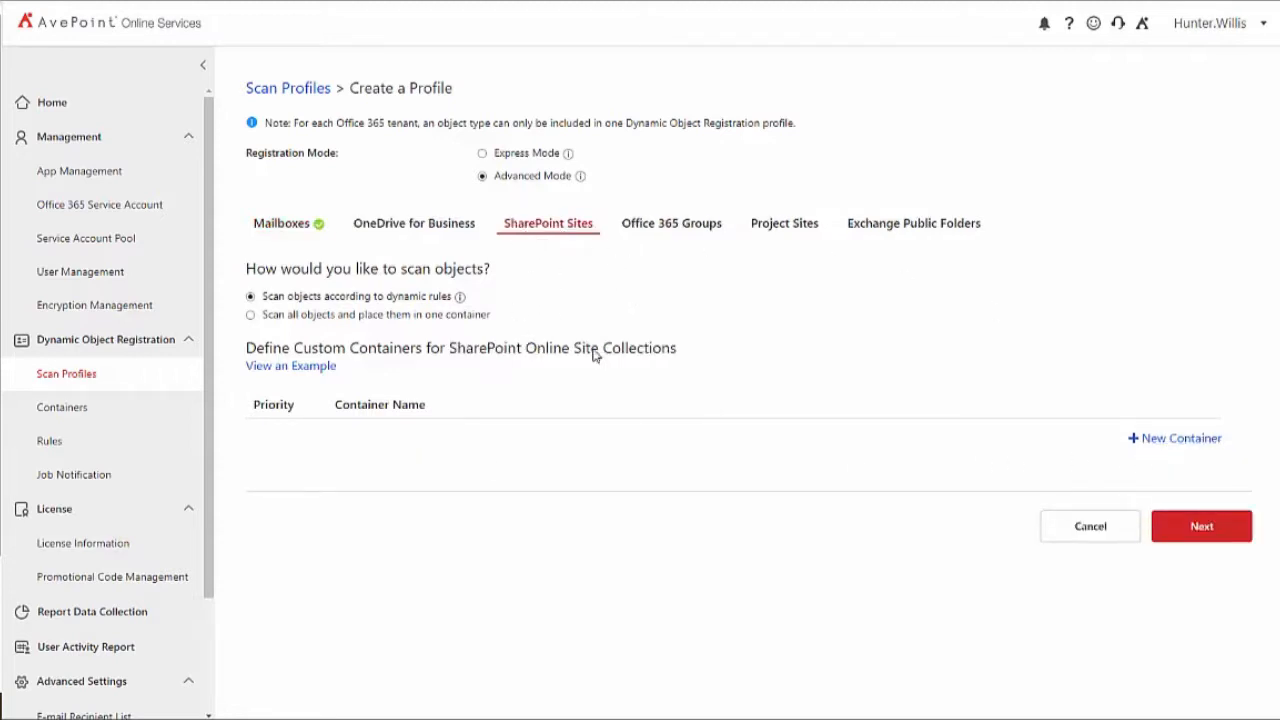
click(1174, 442)
click(274, 490)
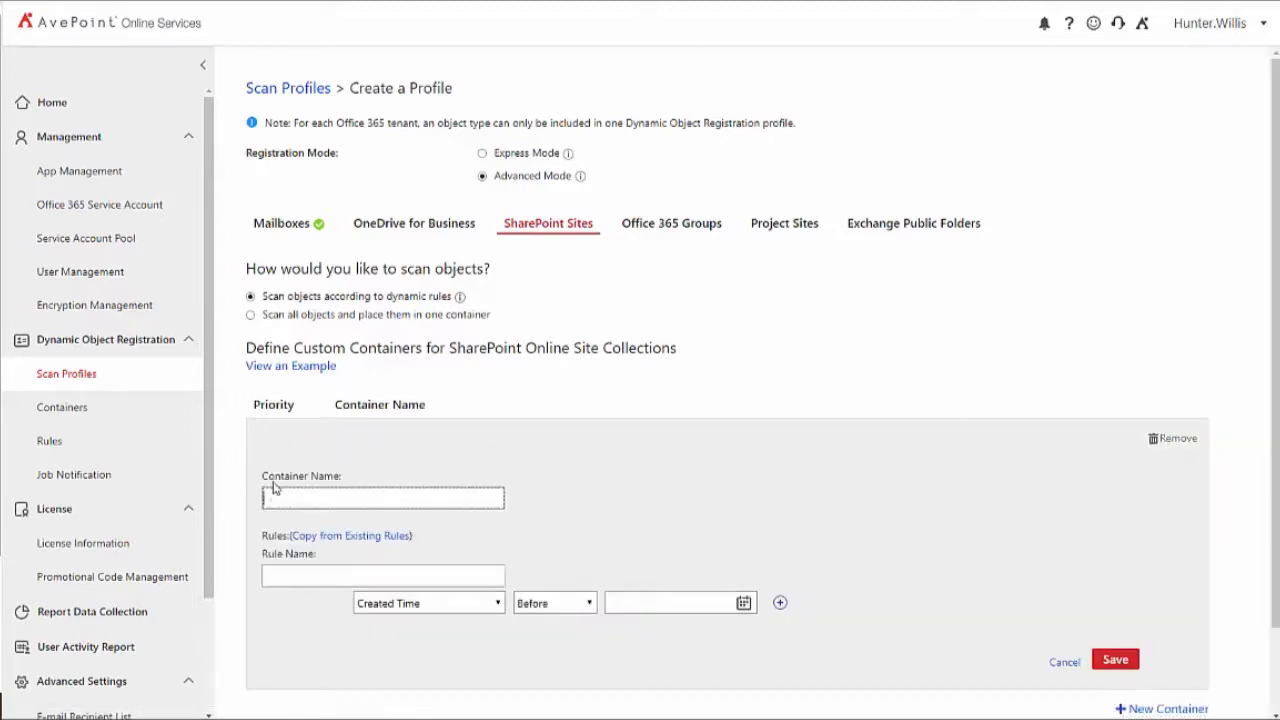
text(Accounting Sharepoint Site)
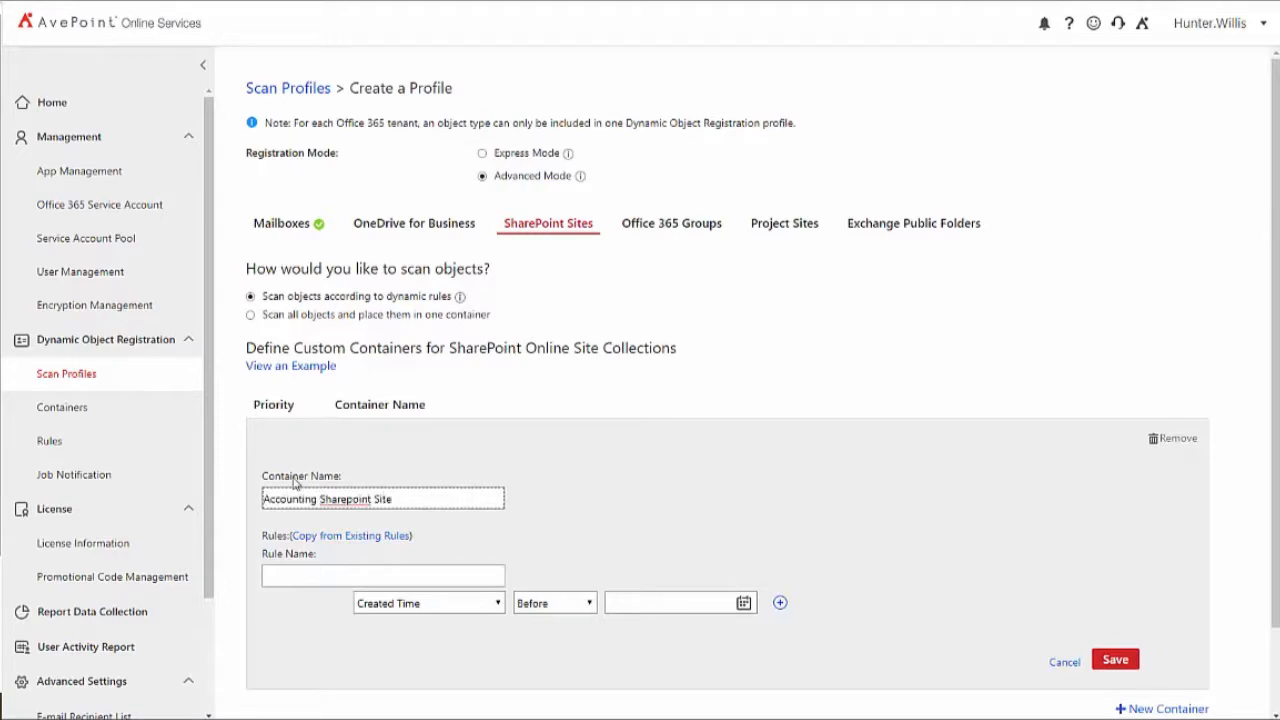
click(290, 572)
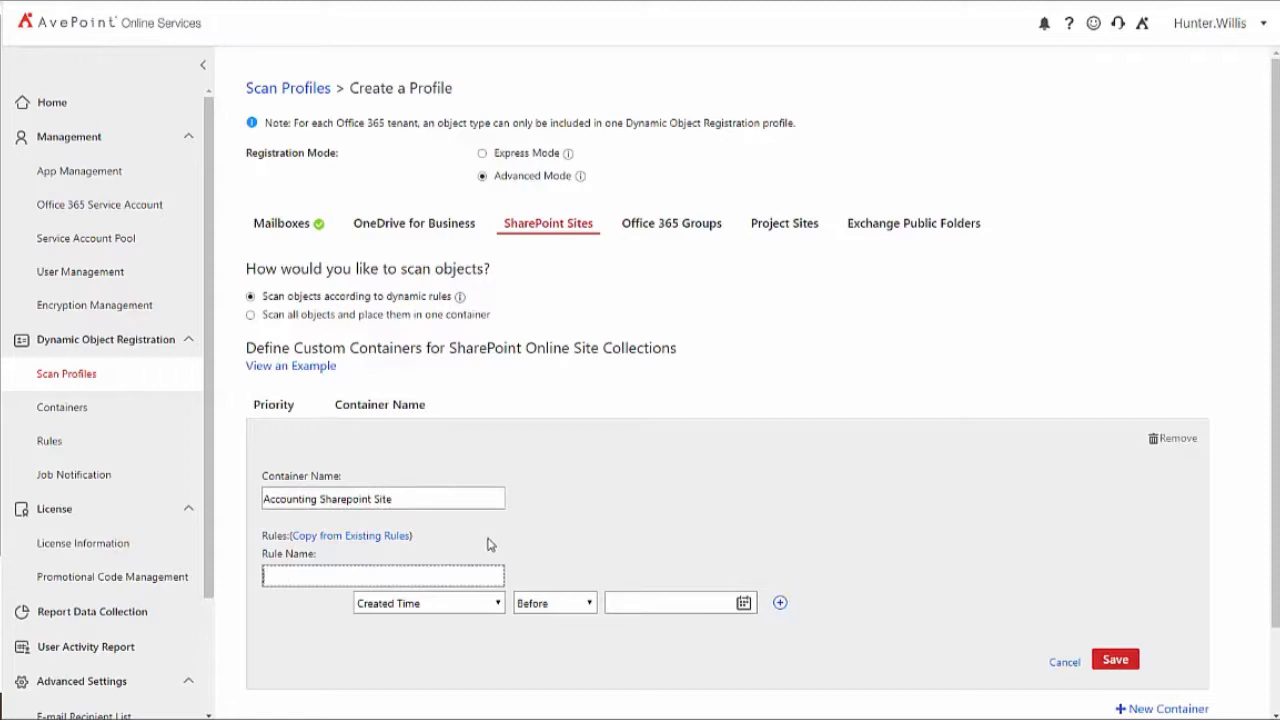
text(Accounting Site)
click(600, 472)
- Set the Accounting Site rule's condition to URL Contains "Accounting"
scroll(617, 466, down, 1)
click(442, 525)
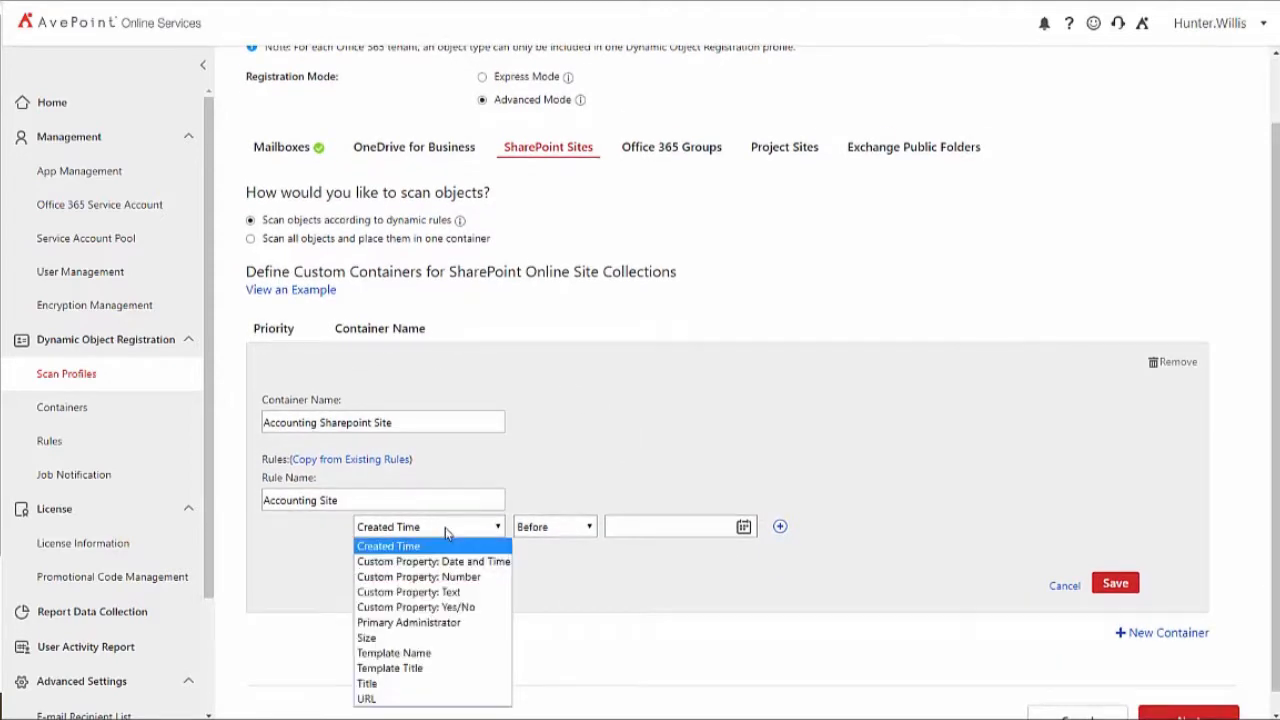
click(404, 700)
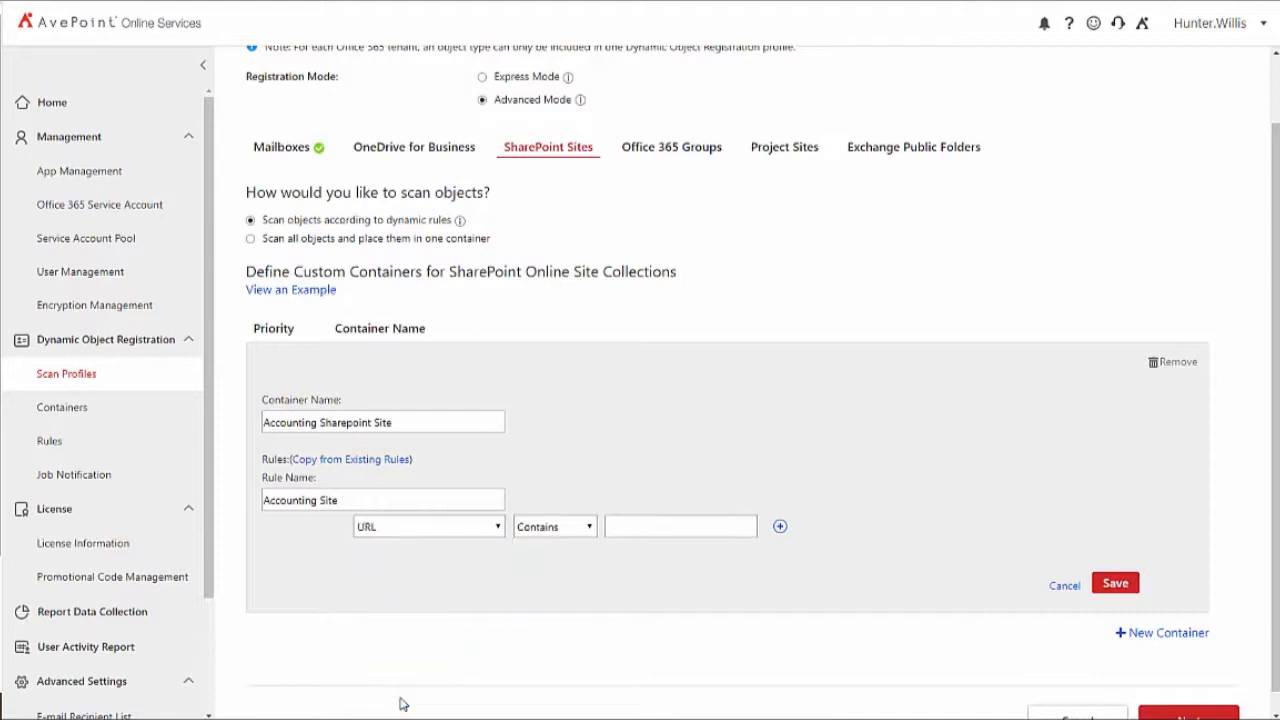
click(634, 527)
text(Accounting)
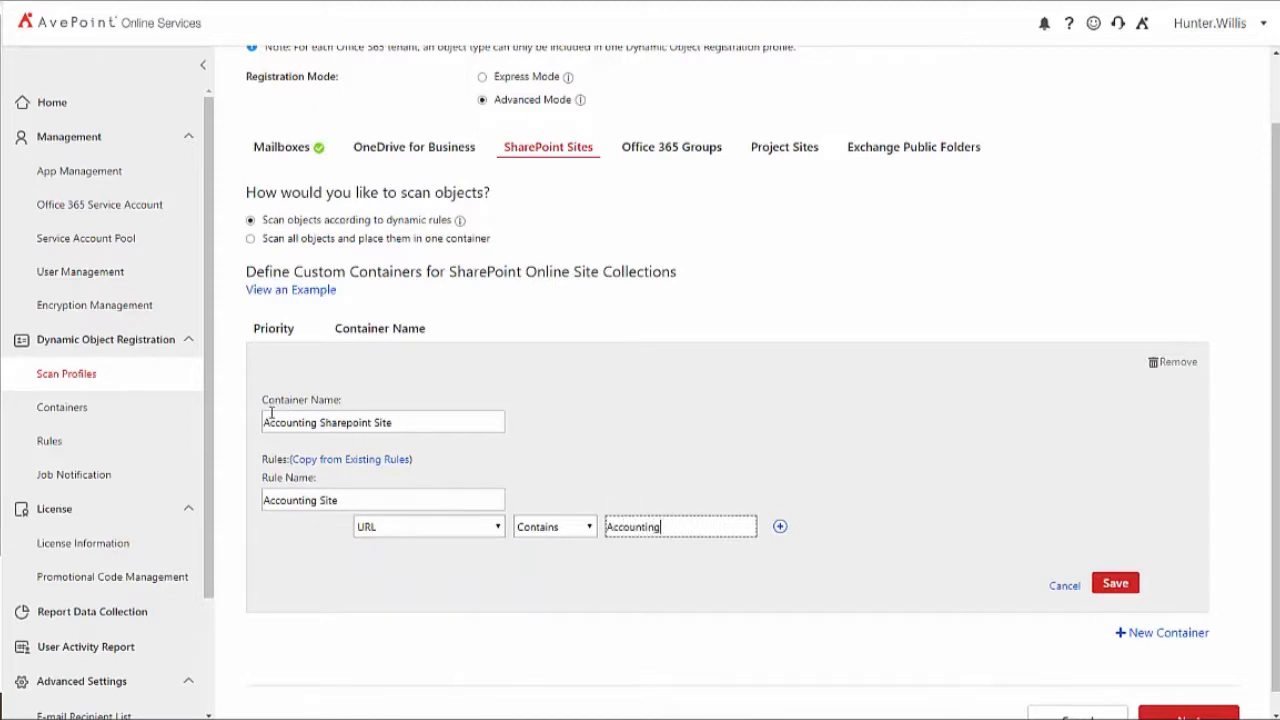
- Correct the SharePoint container's name to "Accounting SharePoint Sites" and save the container
click(395, 422)
text(s)
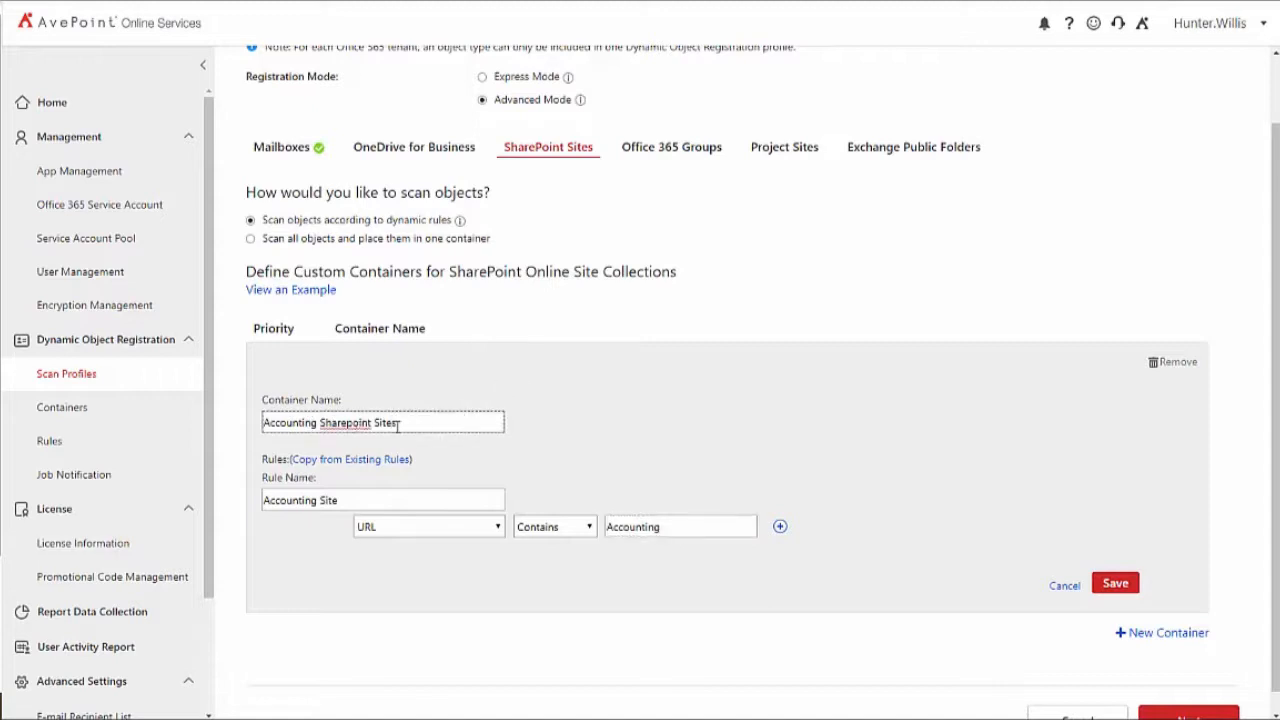
key(BackSpace)
text(P)
click(600, 415)
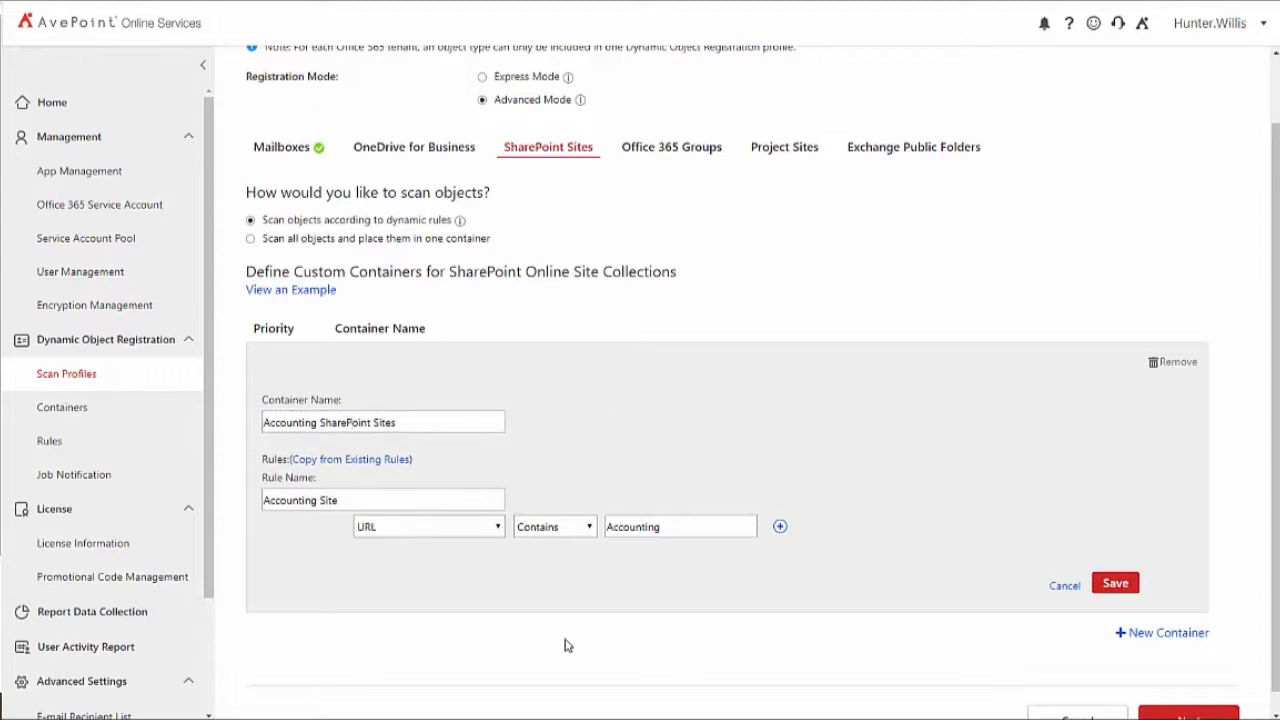
click(1116, 583)
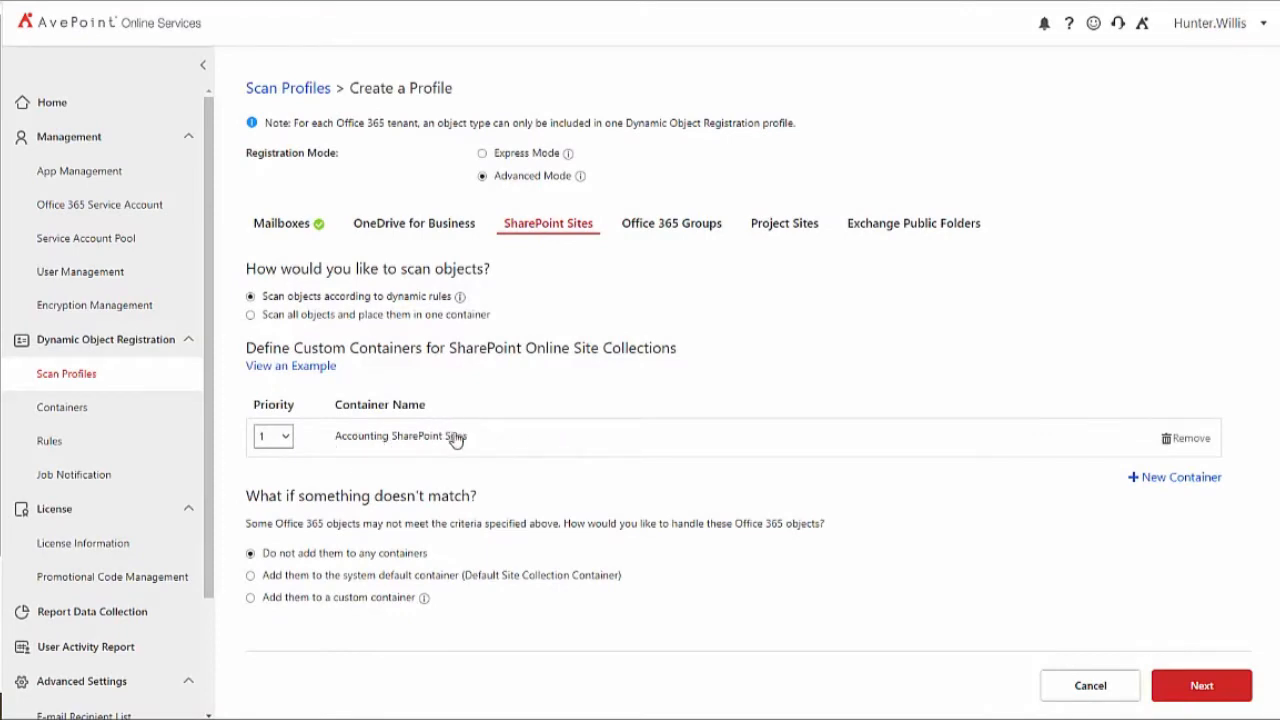
- Open the Accounting SharePoint Sites container and review its rule settings
double_click(365, 440)
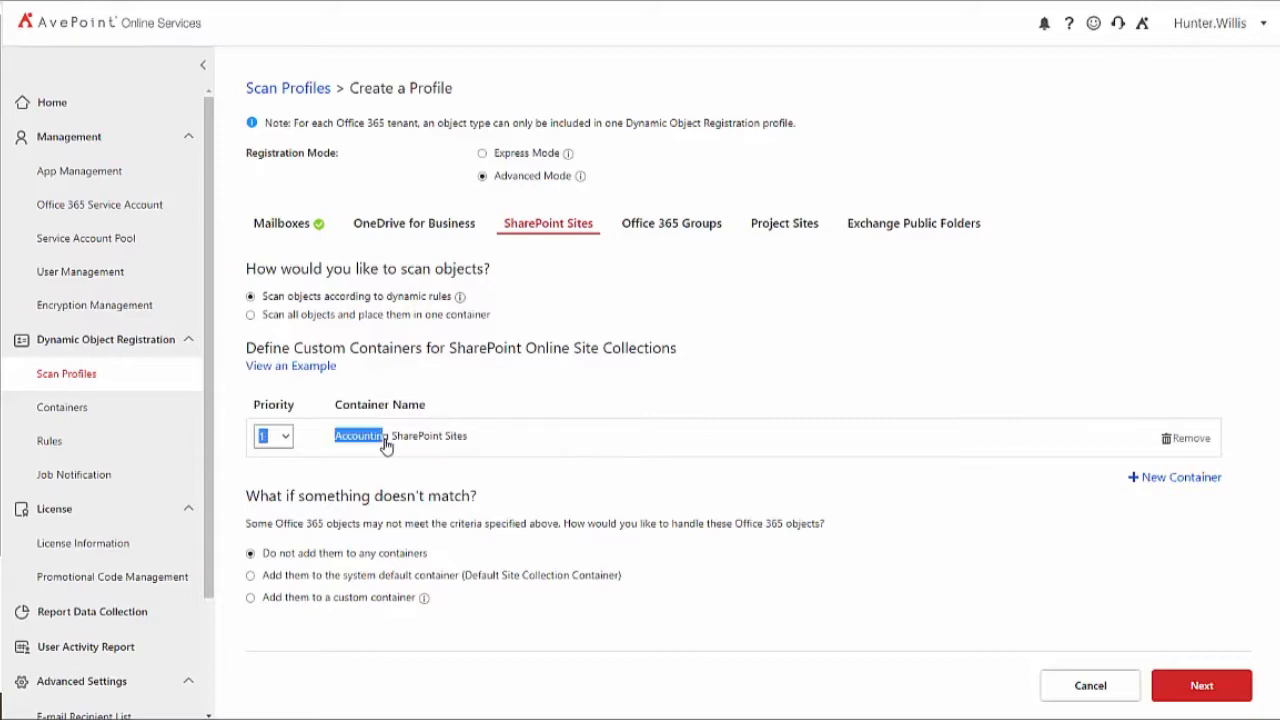
scroll(674, 488, down, 3)
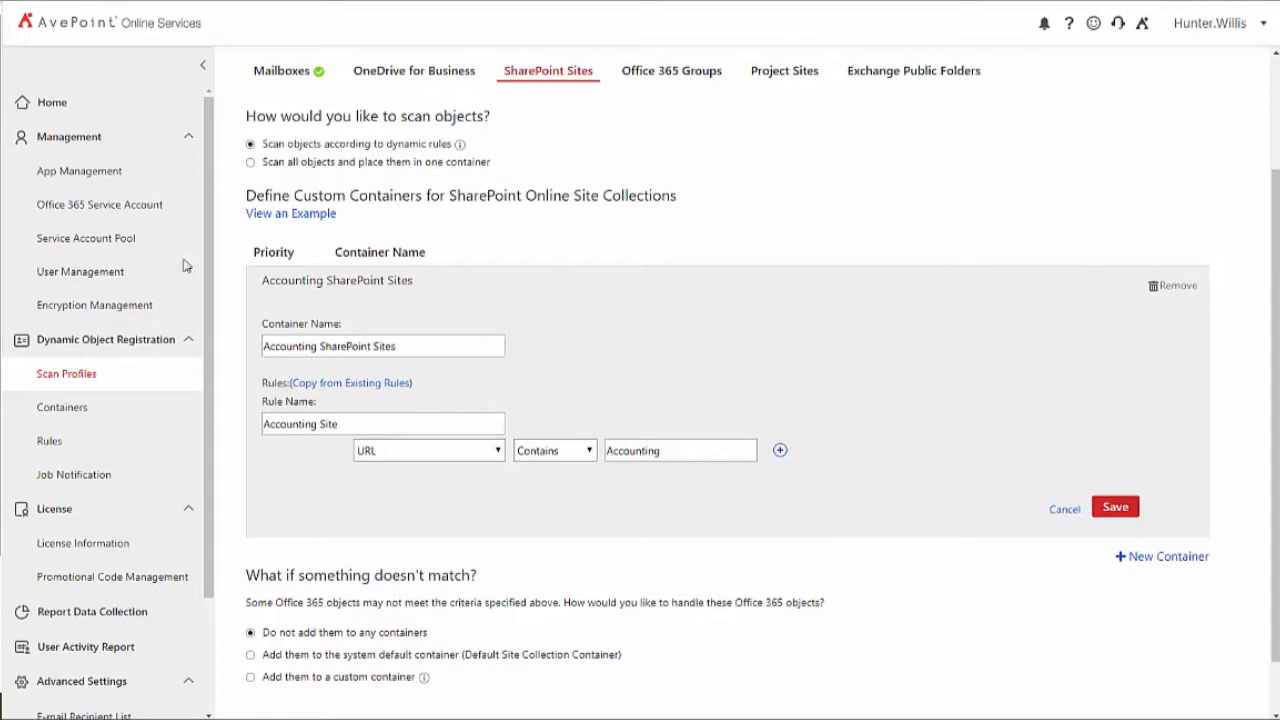
scroll(728, 400, down, 2)
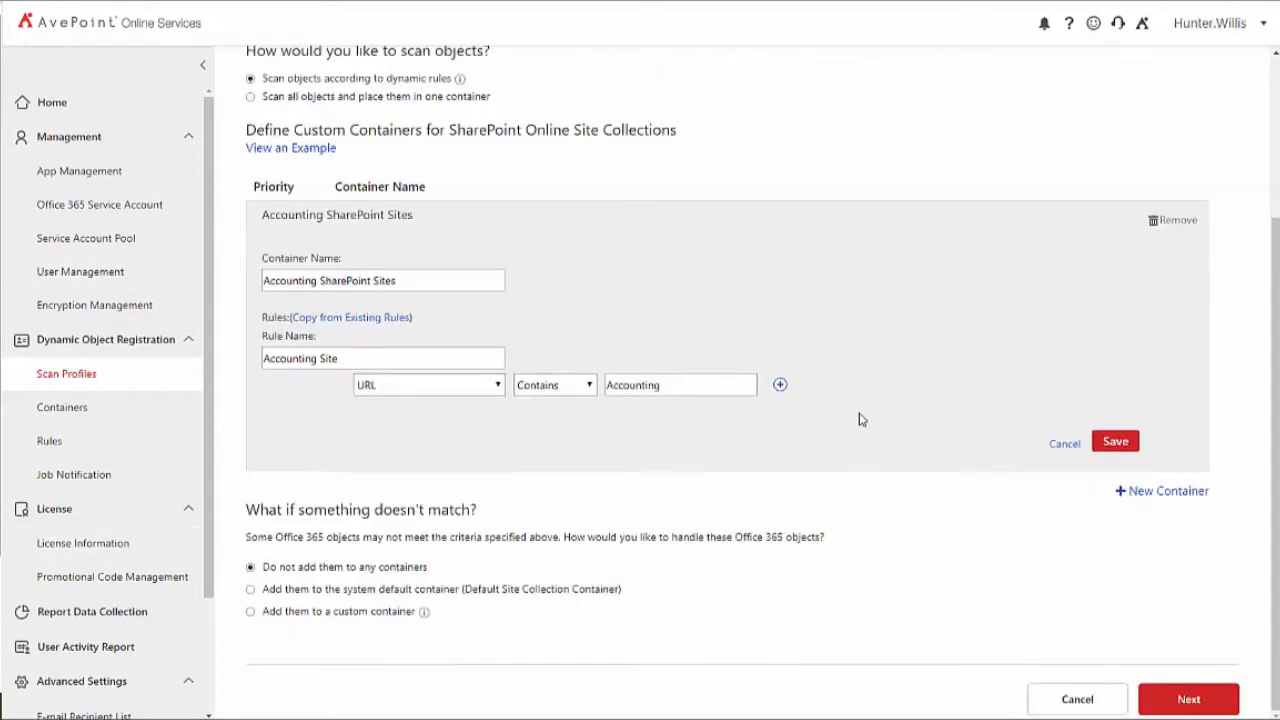
- Add a second SharePoint Sites container named "Marketings" with a rule named "marketing sites"
click(1186, 491)
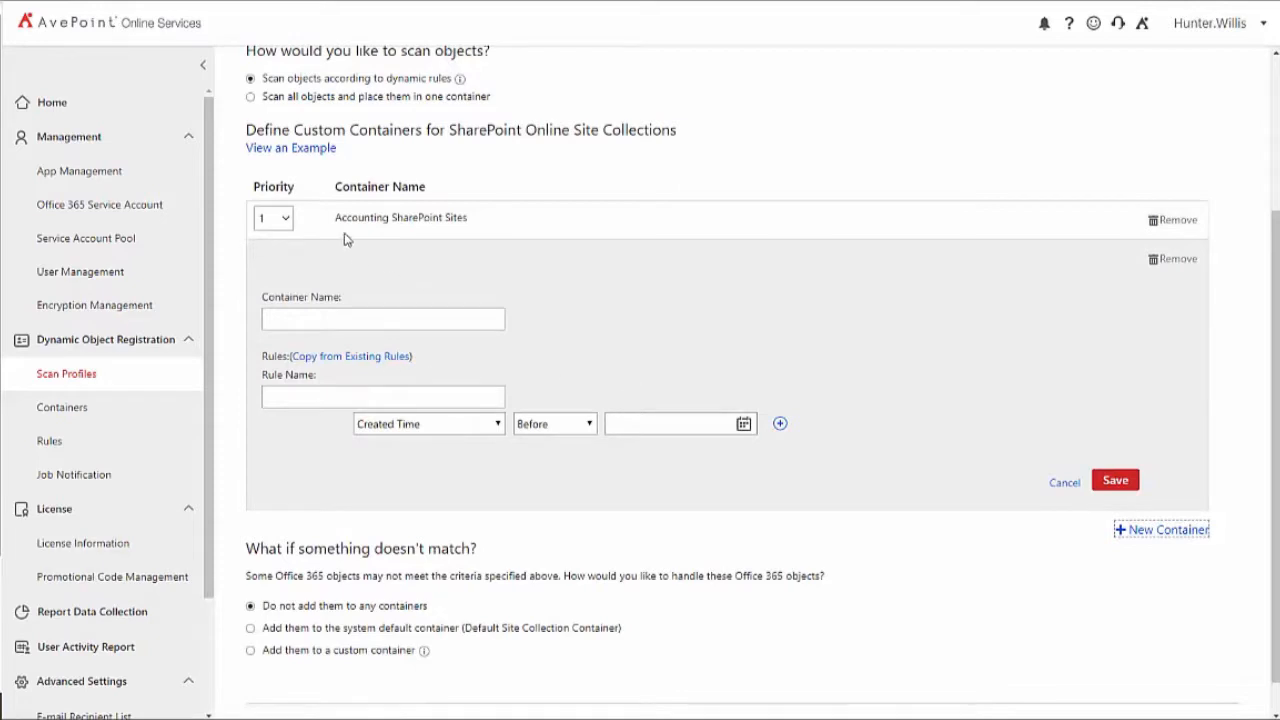
click(361, 318)
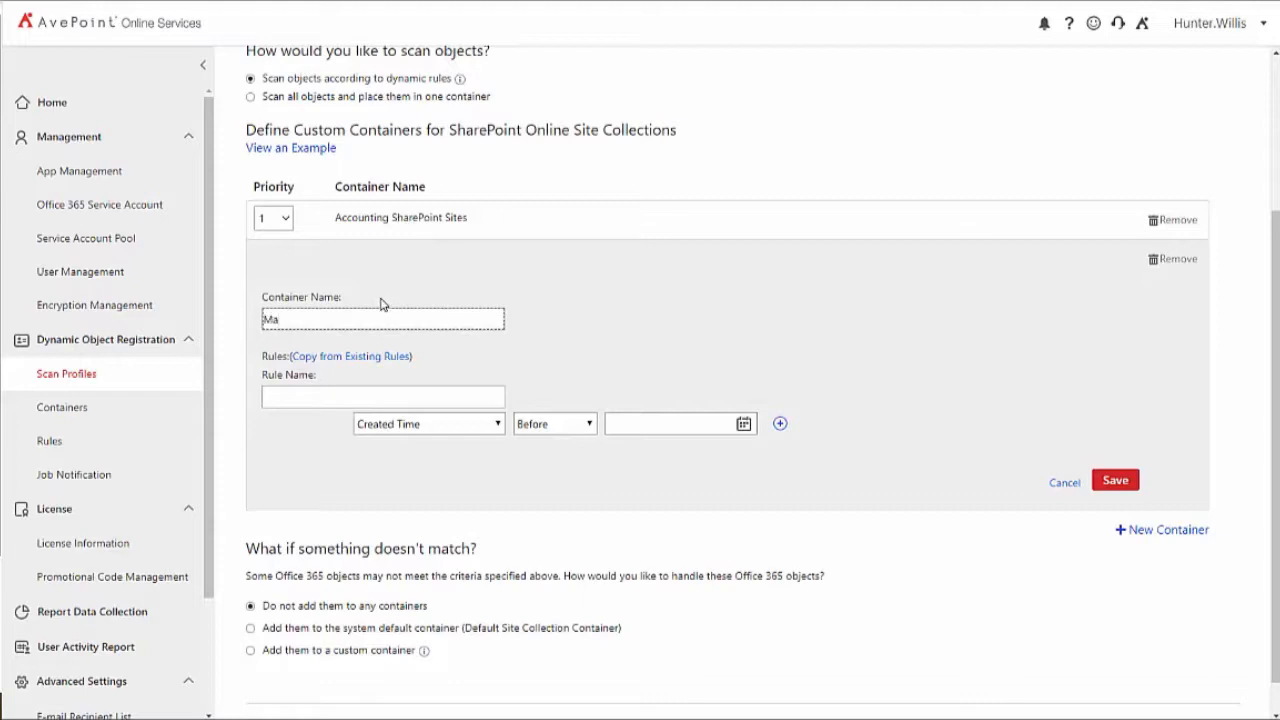
text(Marketings)
key(Tab)
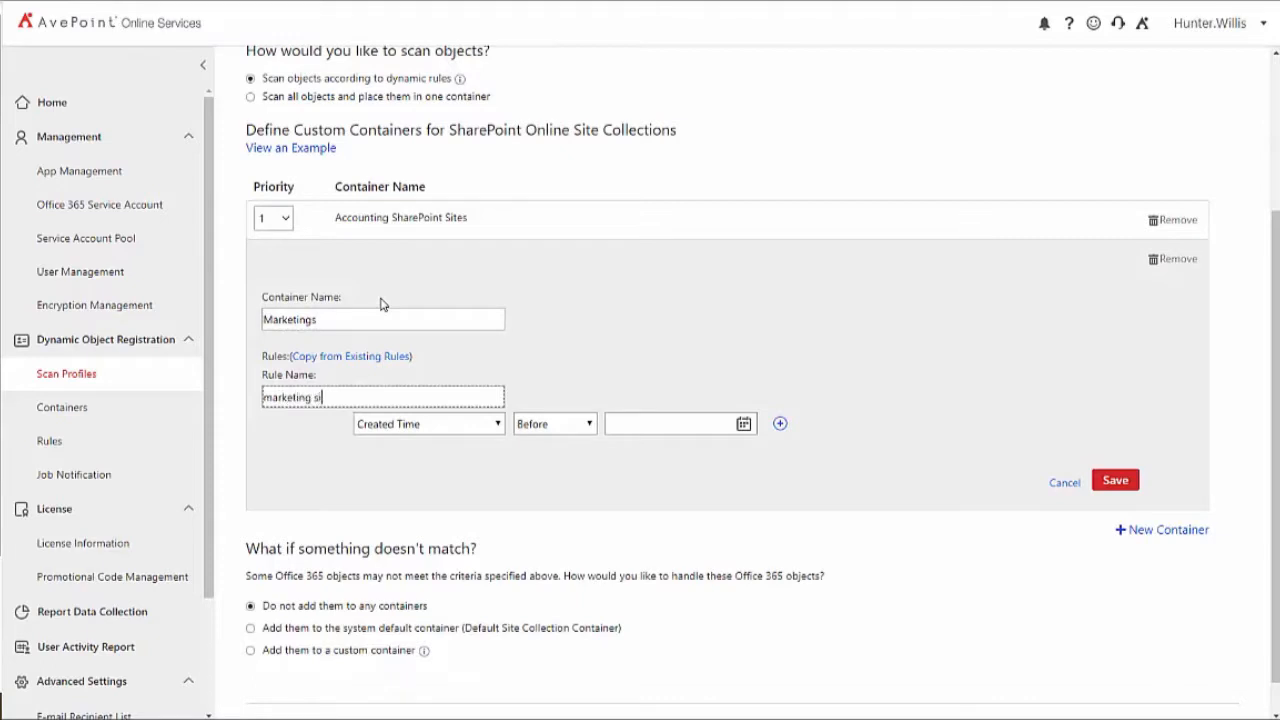
- Set the marketing sites rule's condition to URL Contains "marketing" and save the container
click(413, 428)
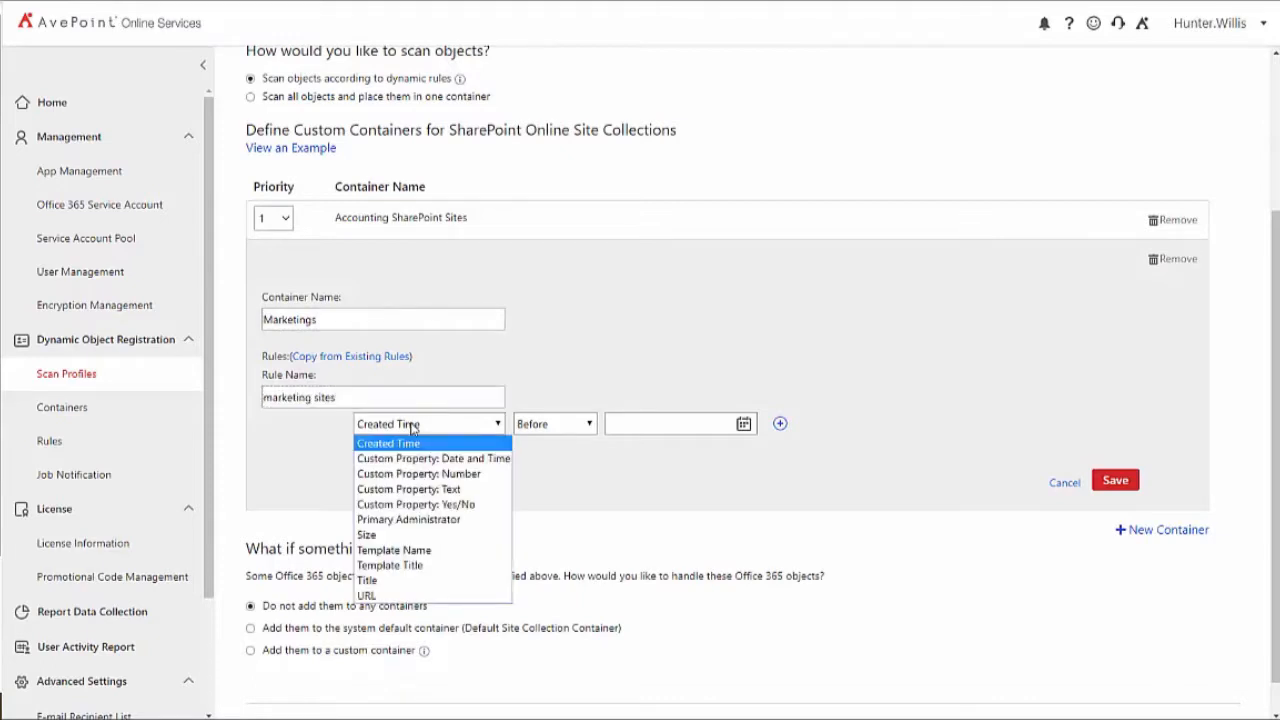
click(378, 596)
click(618, 426)
text(marketing)
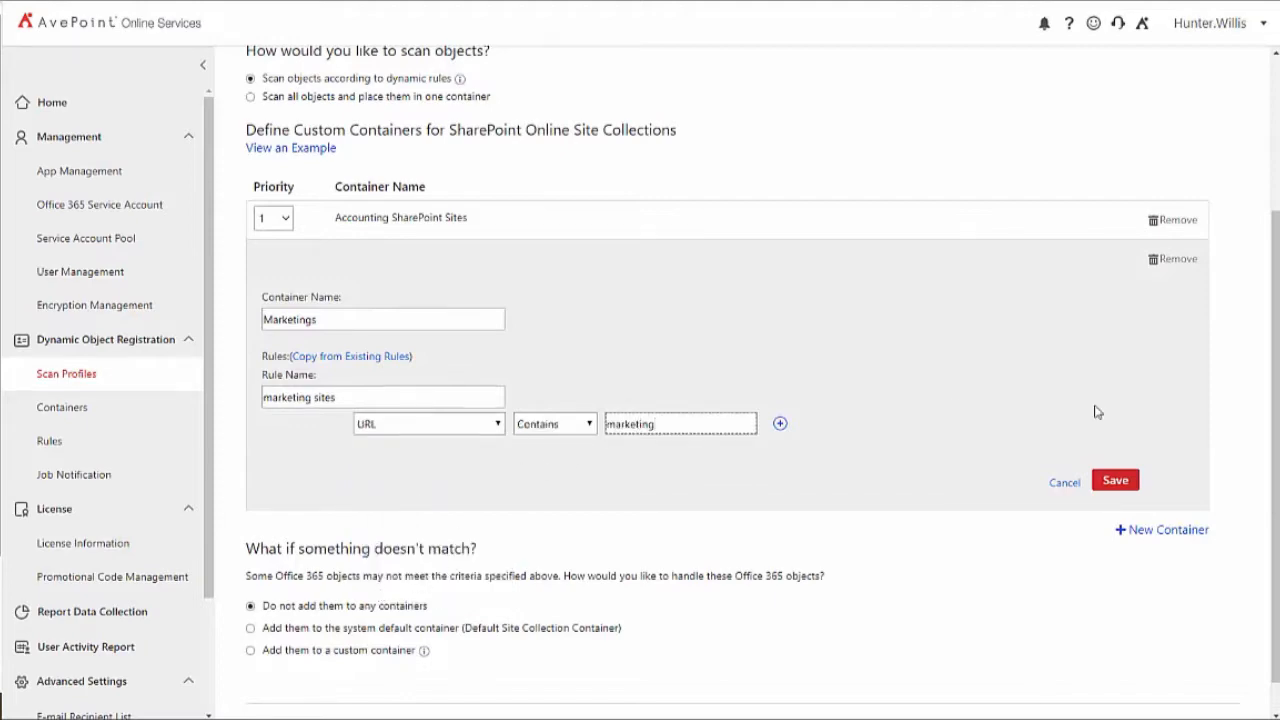
click(1115, 481)
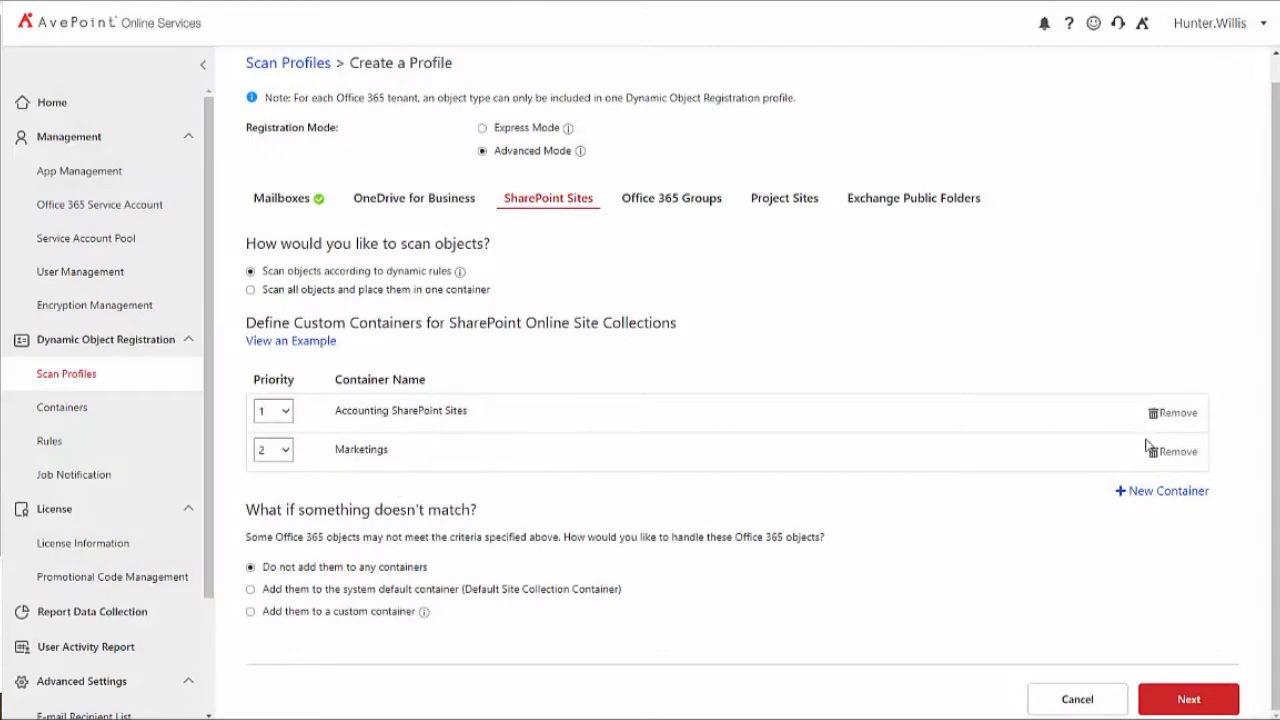
- Rename the Marketings container to "Marketing" and save it
double_click(347, 459)
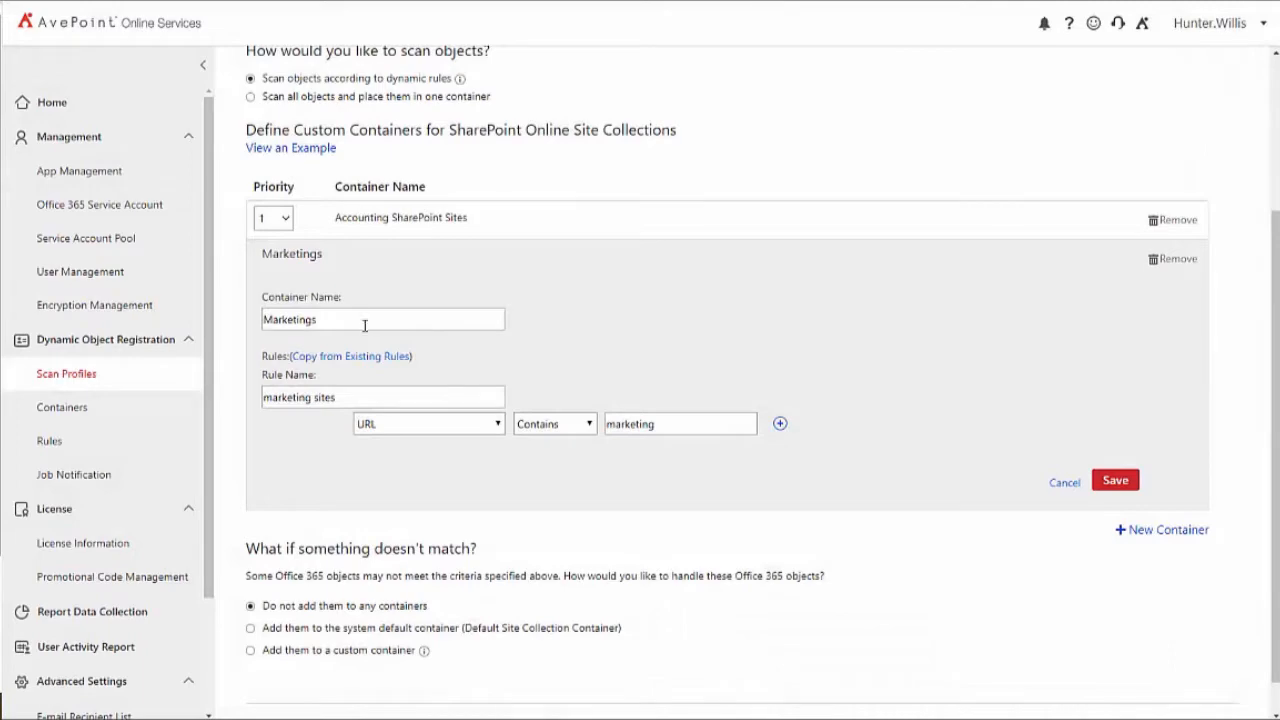
double_click(365, 325)
text(Marketing)
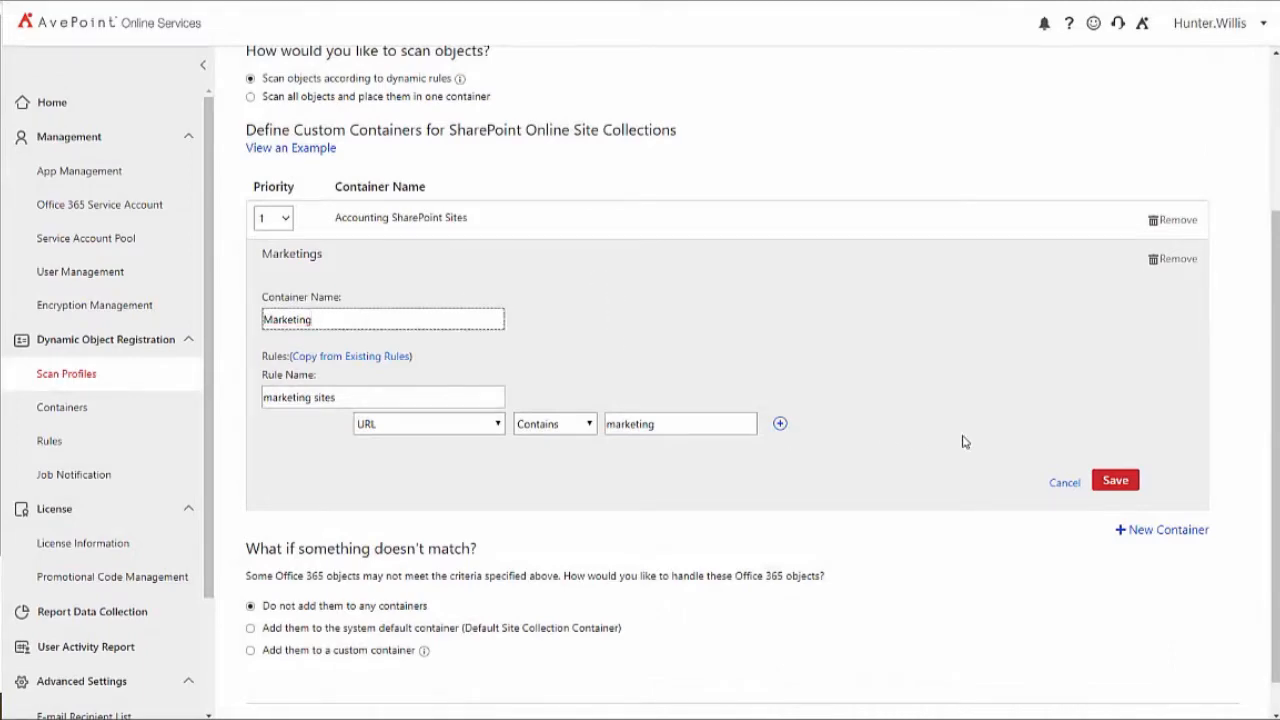
click(1117, 480)
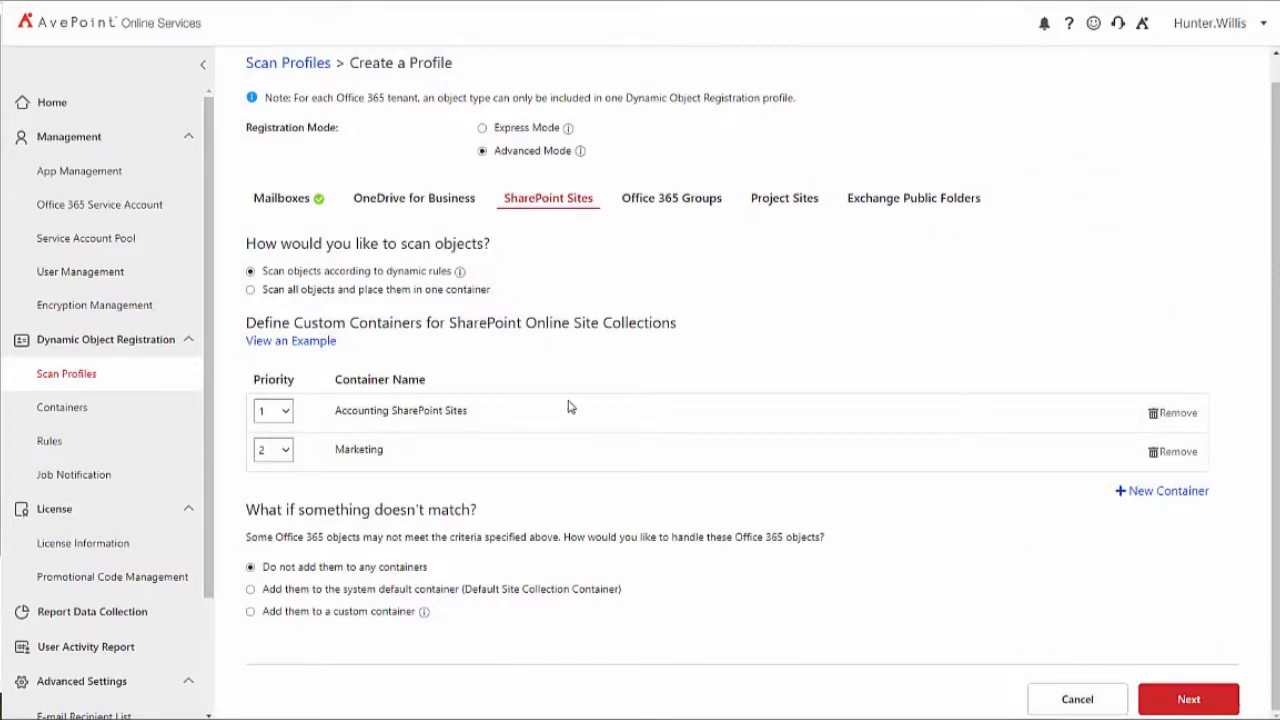
- Start a third SharePoint Sites container and examine the rule criteria and the condition options for Created Time
click(1135, 491)
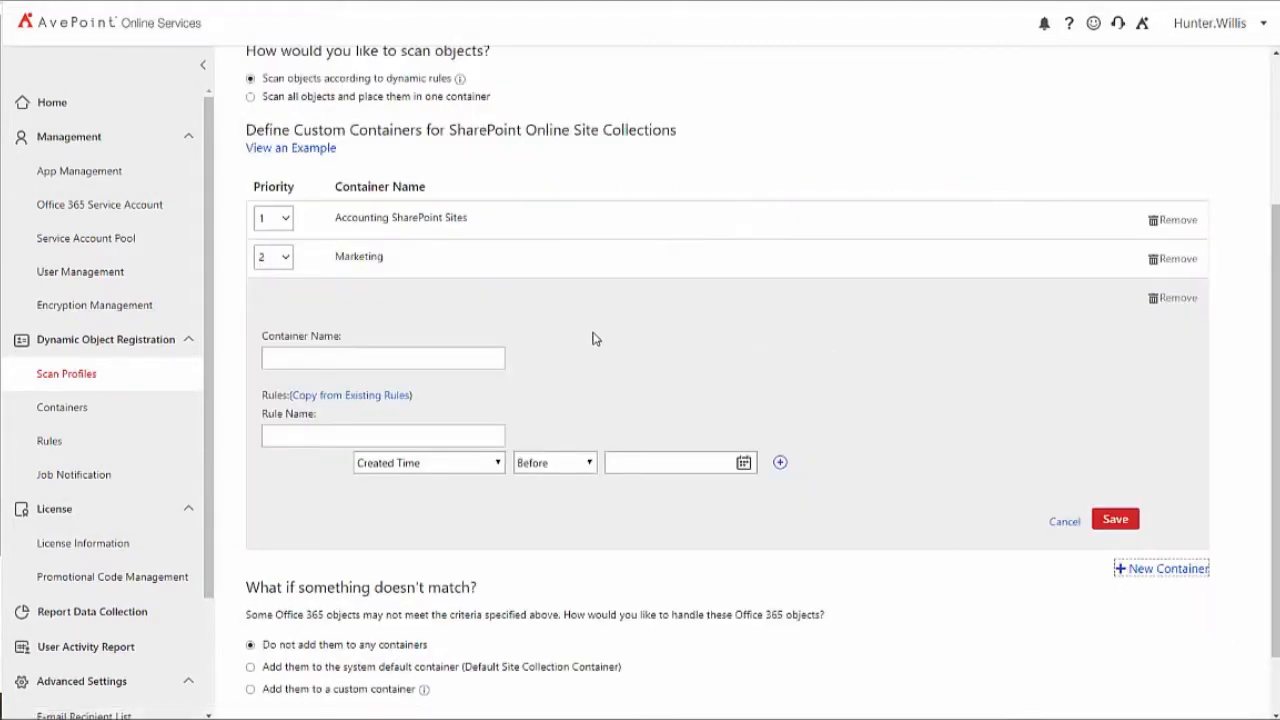
click(499, 463)
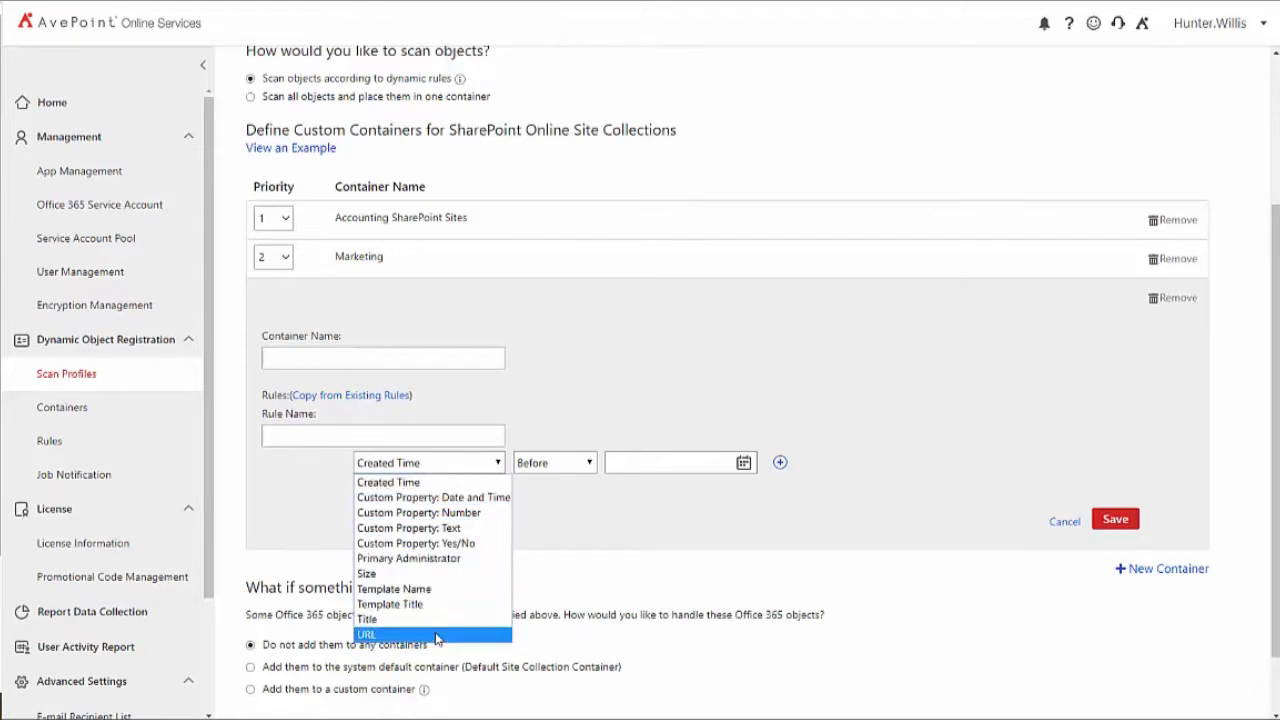
click(559, 462)
click(556, 462)
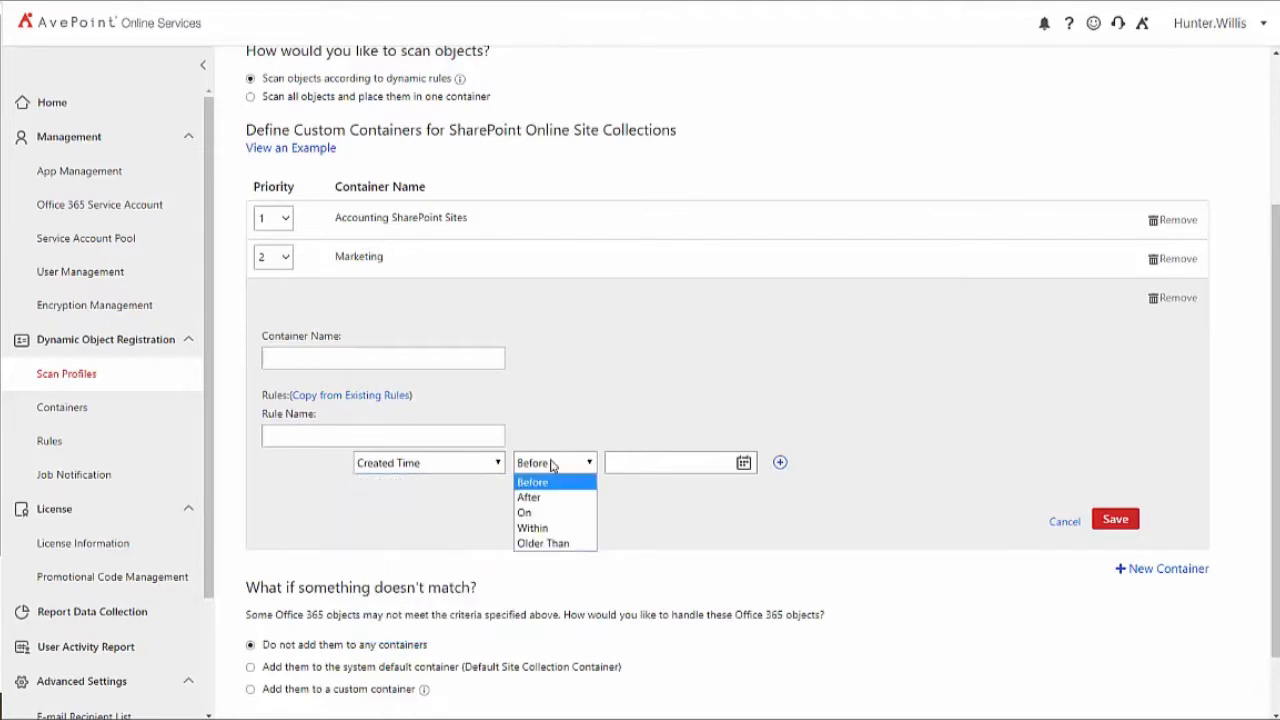
click(574, 390)
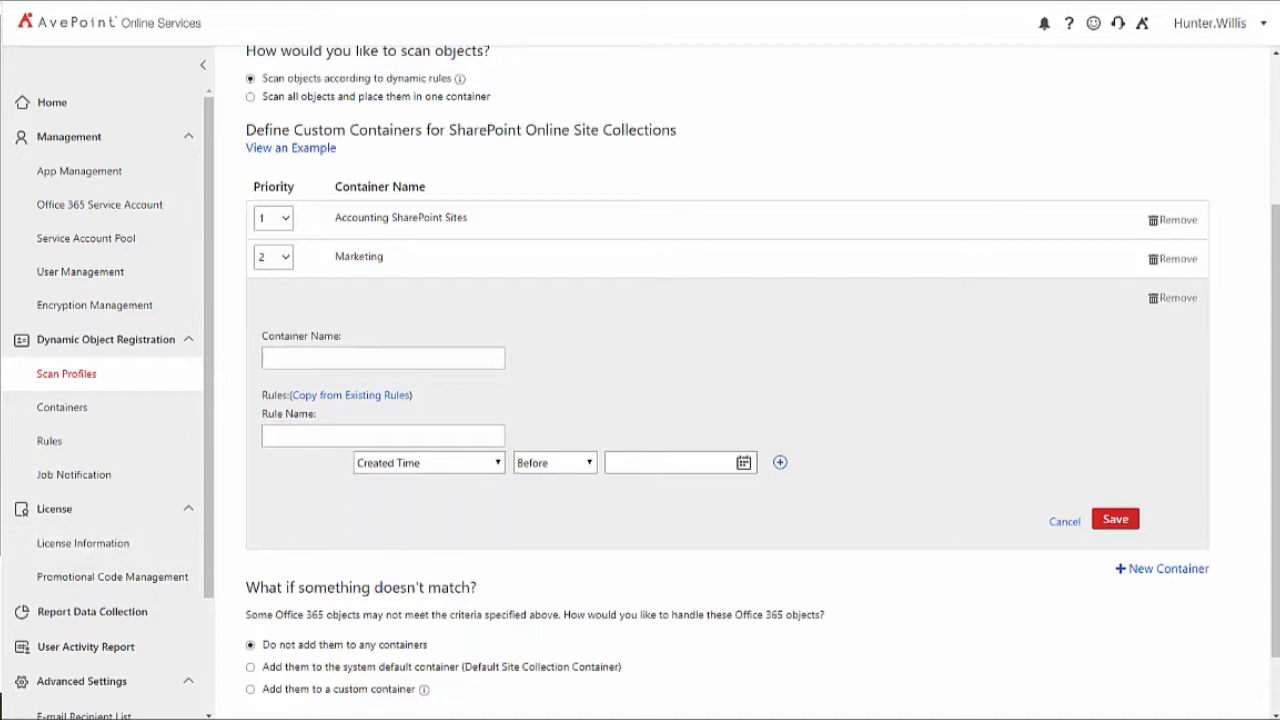